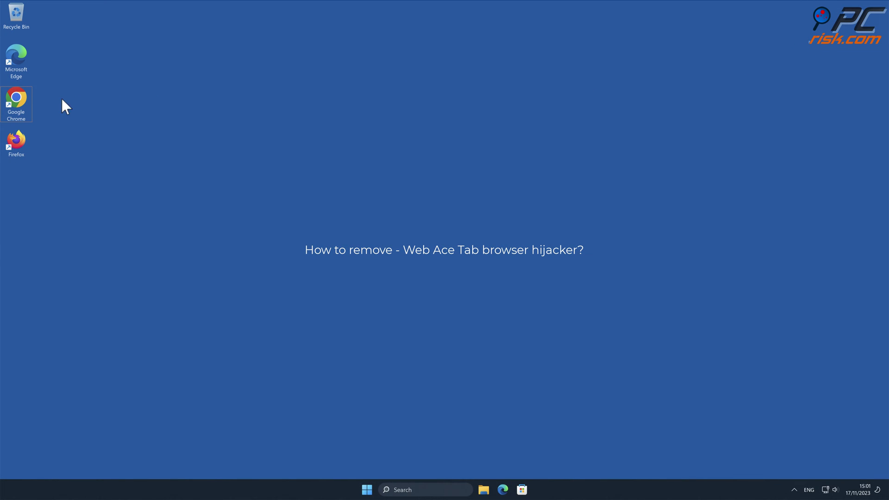
- Launch Google Chrome from the desktop shortcut so it opens on the Web Ace Tab page
{"action": "double_click", "coordinate": [22, 101]}
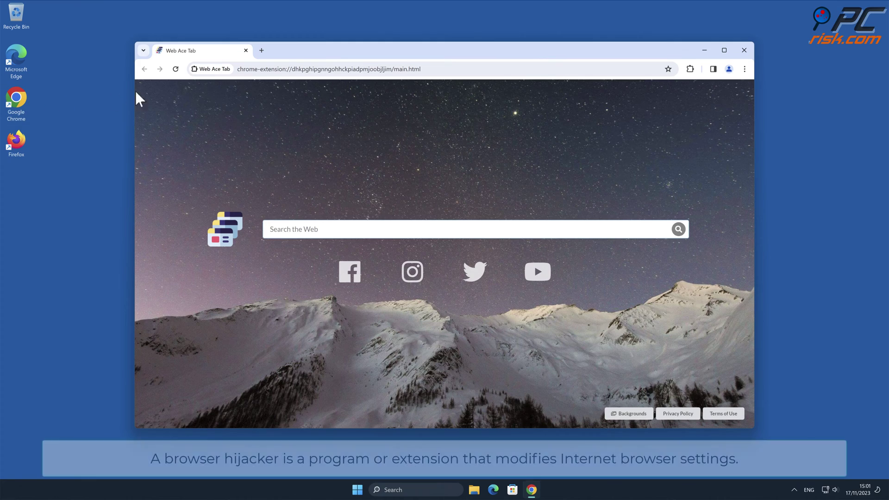
- Search 'testing search engine' from the address bar and scroll through the resulting Bing results
{"action": "left_click", "coordinate": [278, 69]}
{"action": "type", "text": "testing sea"}
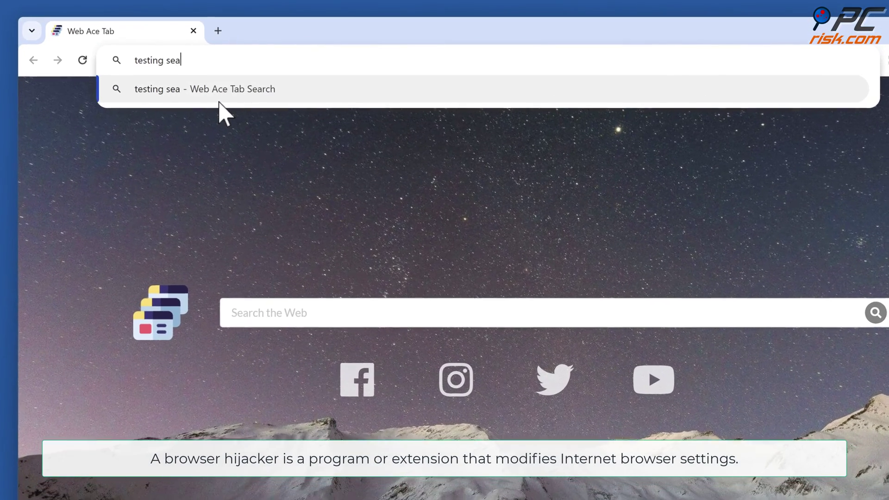
{"action": "type", "text": "rch engine"}
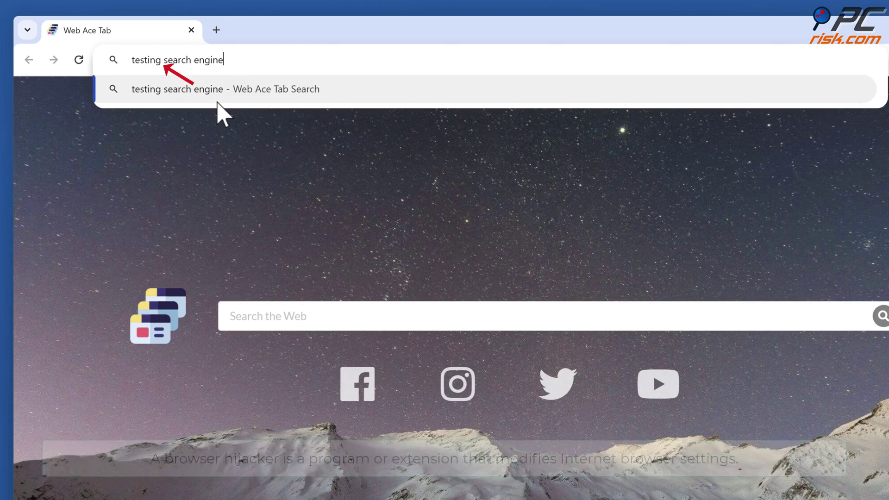
{"action": "key", "text": "Return"}
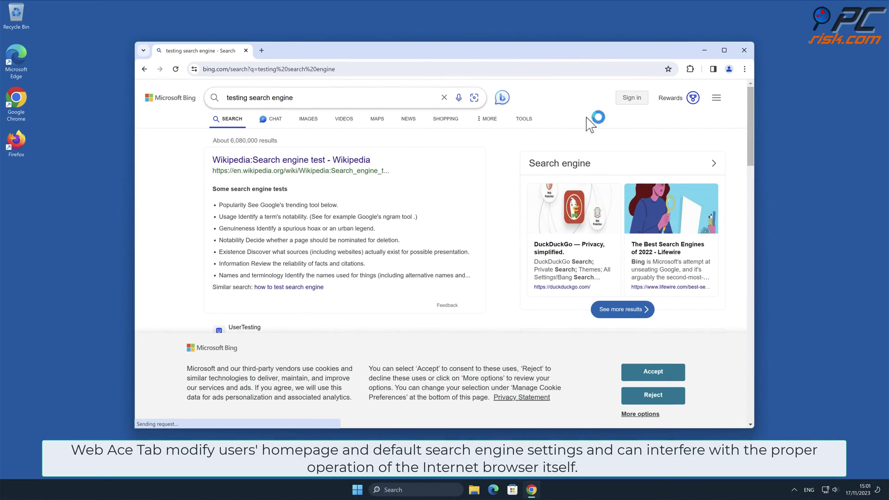
{"action": "left_click_drag", "start_coordinate": [750, 112], "coordinate": [750, 135]}
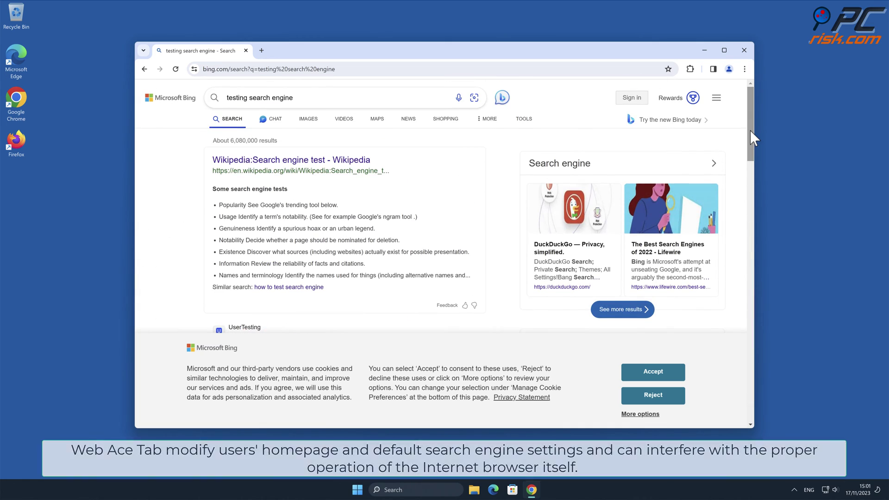
- Open Manage Extensions to view the installed Web Ace Tab extension
{"action": "left_click", "coordinate": [744, 69]}
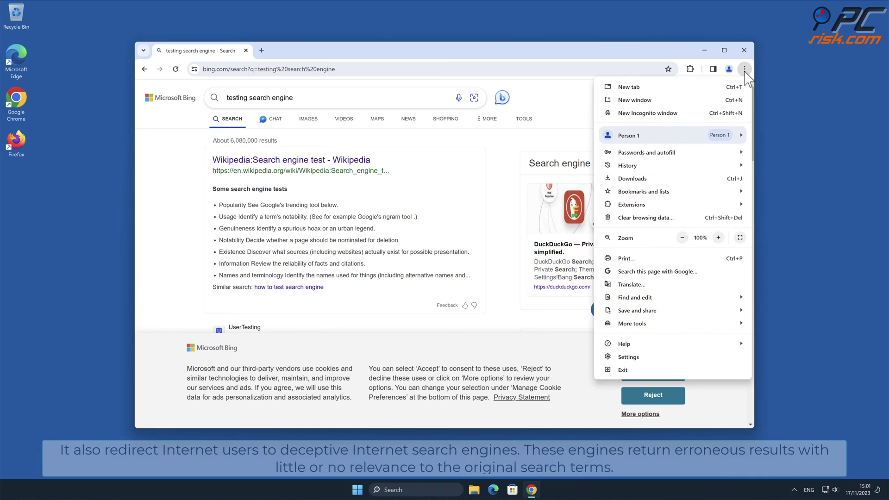
{"action": "mouse_move", "coordinate": [685, 209]}
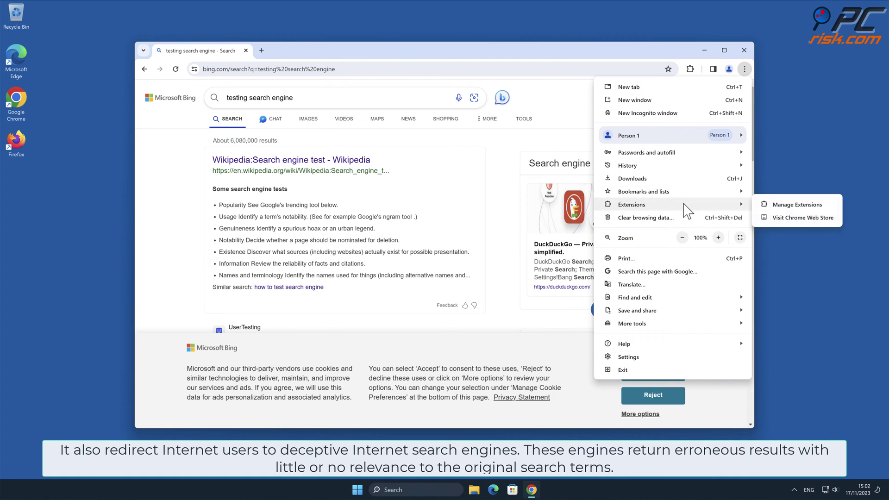
{"action": "left_click", "coordinate": [785, 204]}
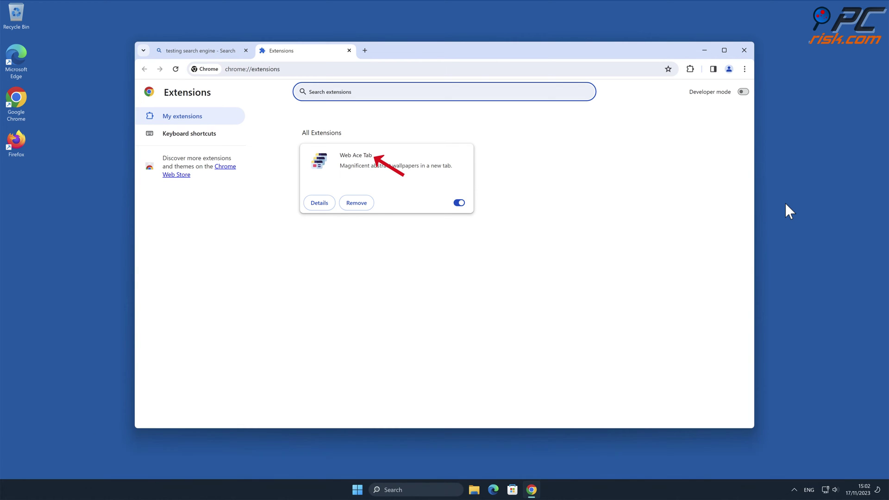
- Open Settings' Search engine section and its Manage search engines and site search list
{"action": "left_click", "coordinate": [744, 68]}
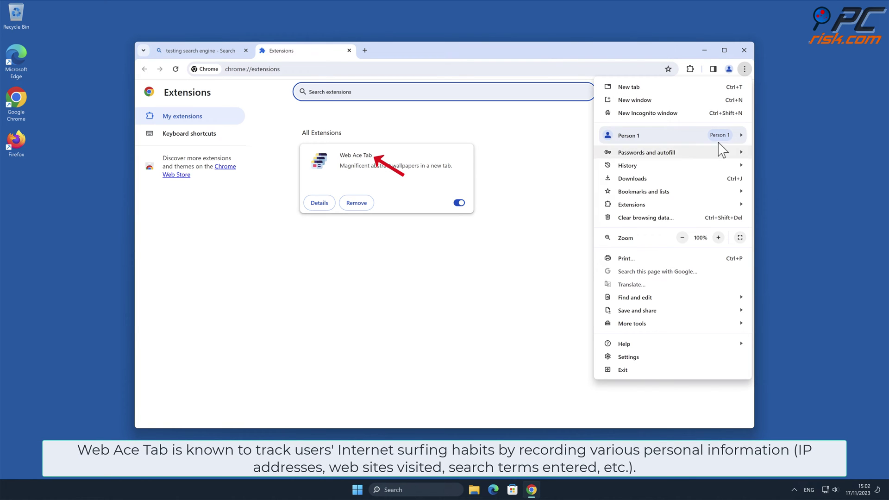
{"action": "left_click", "coordinate": [696, 358]}
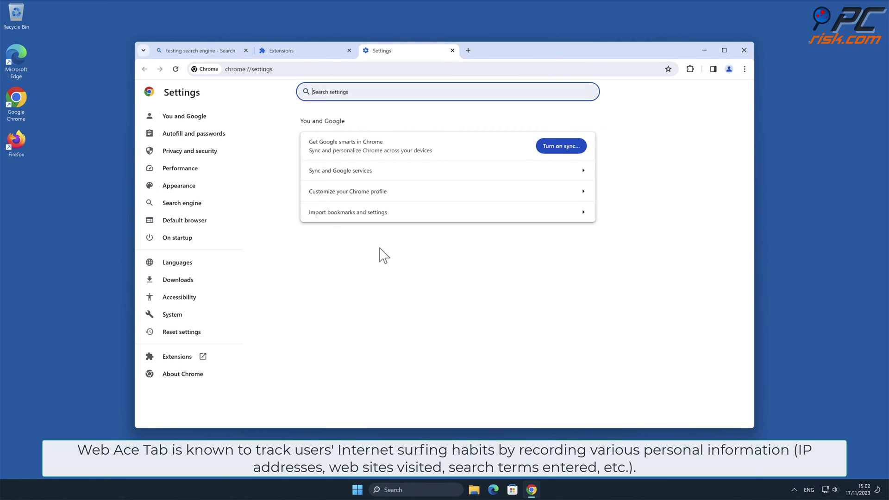
{"action": "left_click", "coordinate": [193, 204]}
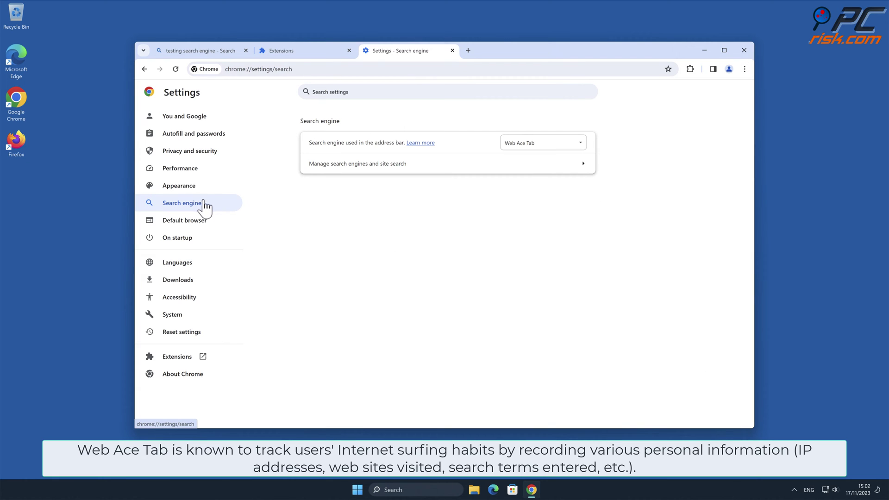
{"action": "left_click", "coordinate": [581, 166]}
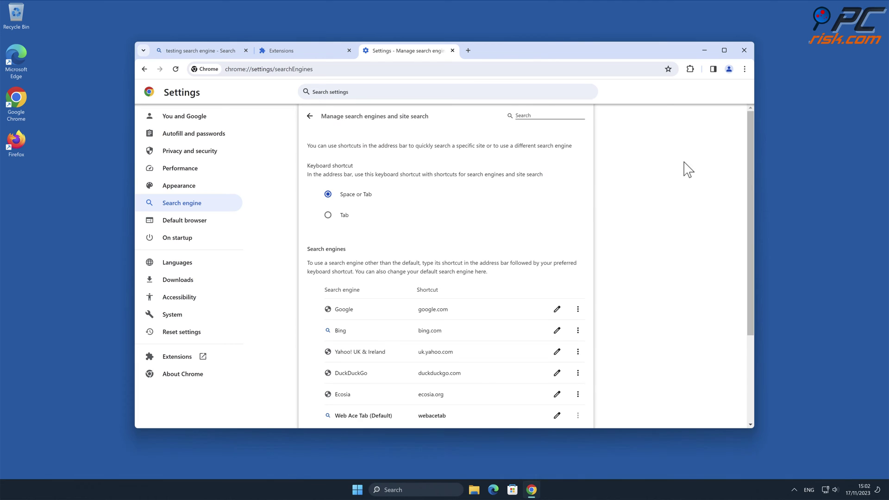
- Scroll the search engine list showing Web Ace Tab (webacetab) as default, then close Chrome
{"action": "left_click_drag", "start_coordinate": [747, 150], "coordinate": [757, 249]}
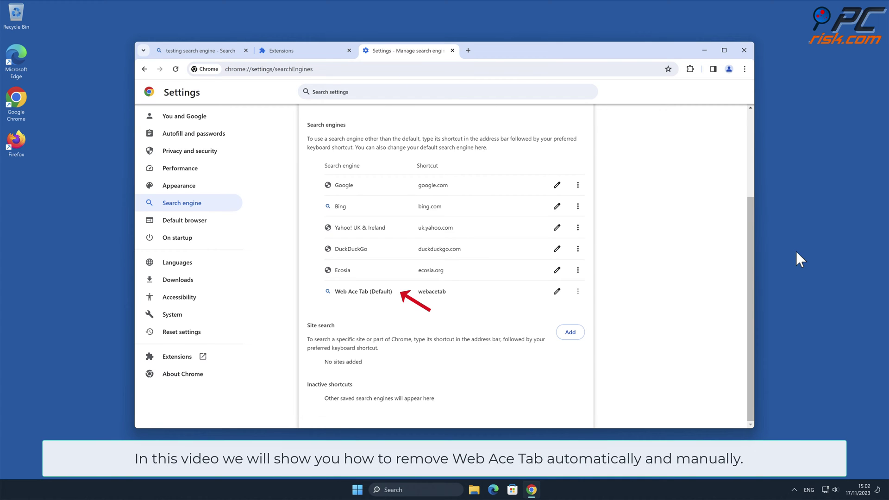
{"action": "left_click", "coordinate": [743, 50]}
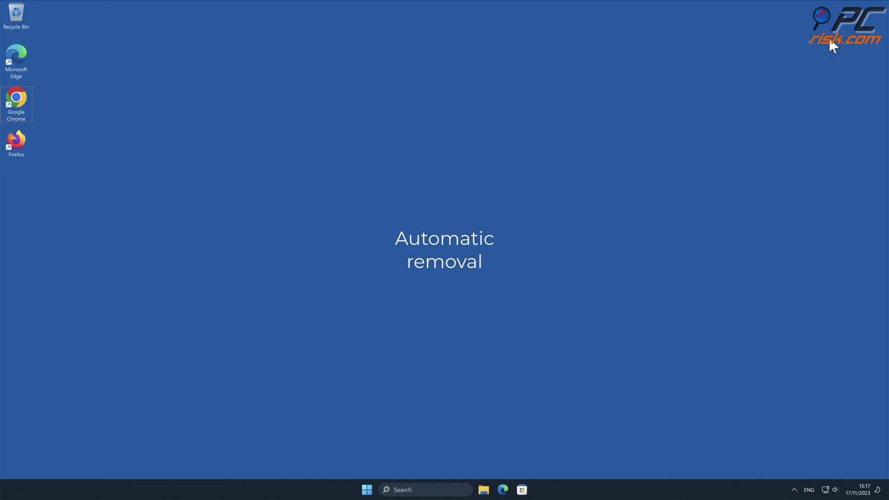
{"action": "double_click", "coordinate": [19, 98]}
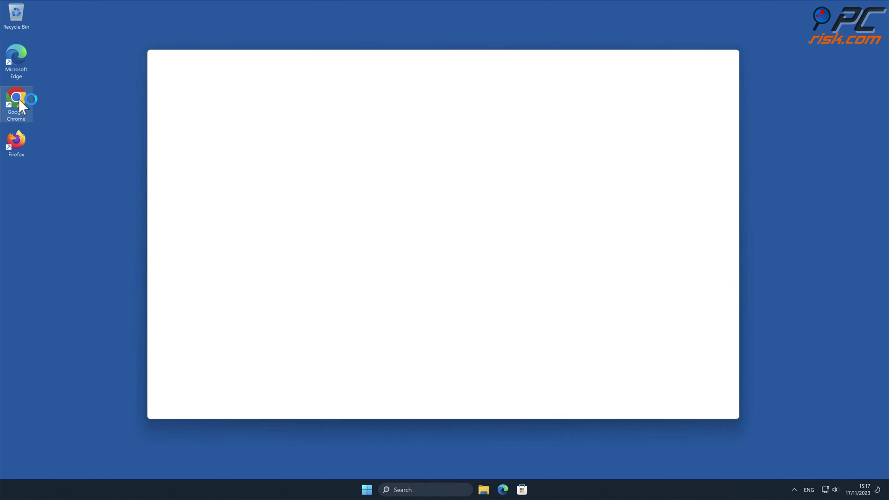
{"action": "left_click", "coordinate": [267, 70]}
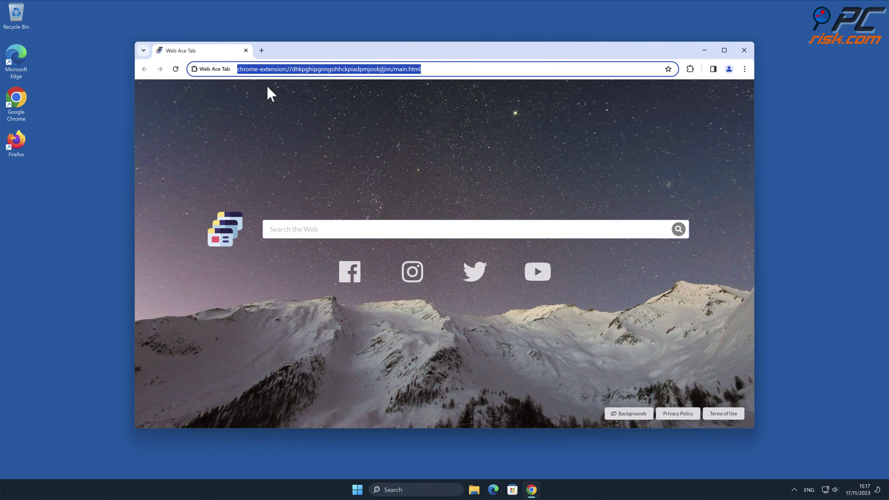
{"action": "type", "text": "www.combocleaner.c"}
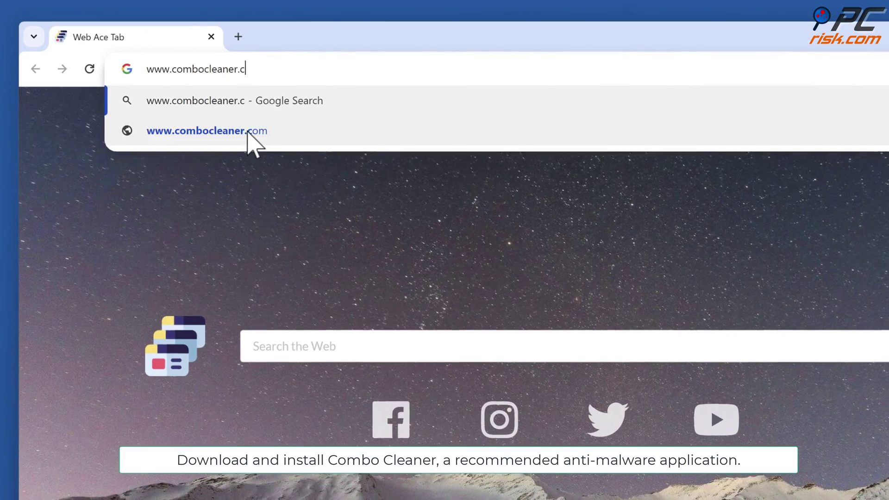
{"action": "left_click", "coordinate": [248, 131]}
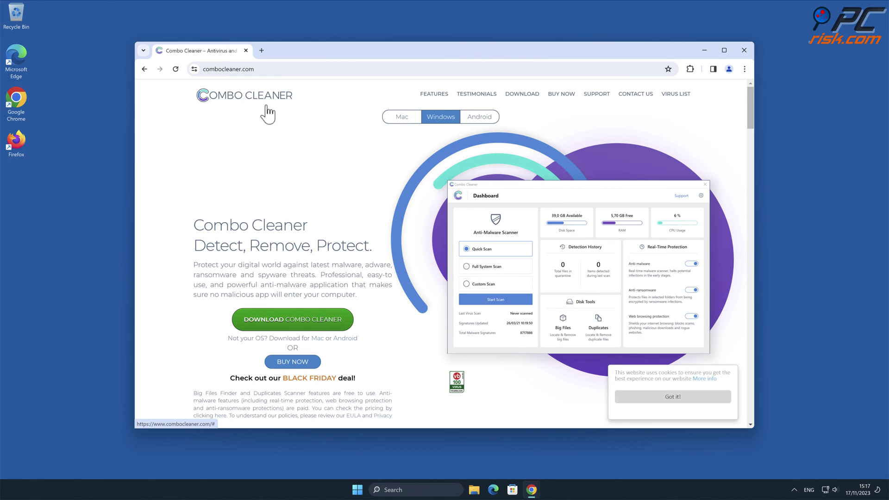
- Download CCSetup.exe and install Combo Cleaner, approving UAC and finishing the InstallShield wizard
{"action": "left_click", "coordinate": [337, 319]}
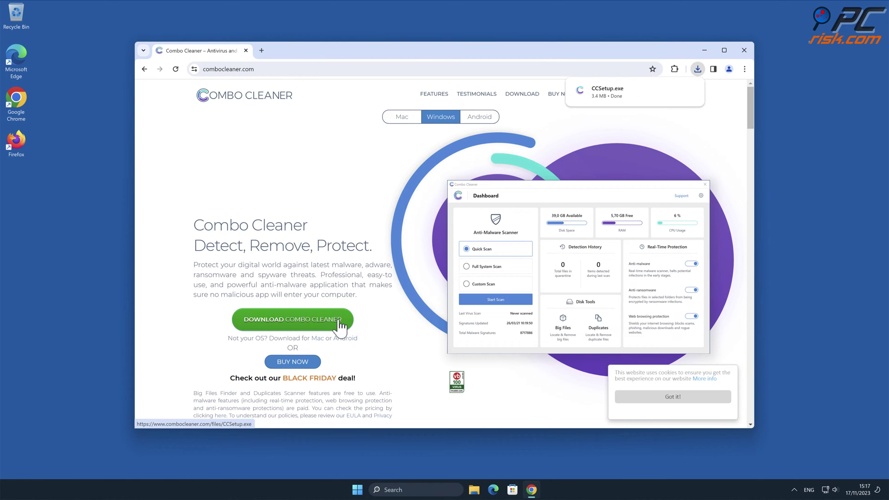
{"action": "left_click", "coordinate": [608, 96]}
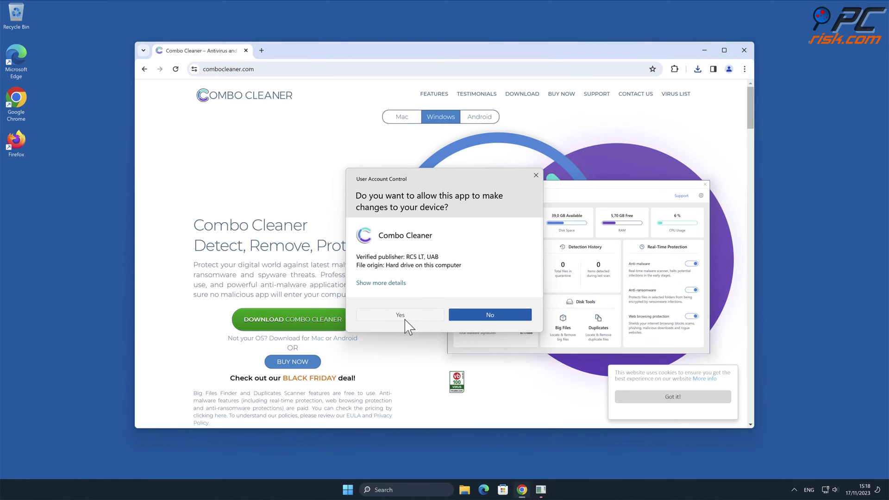
{"action": "left_click", "coordinate": [401, 316]}
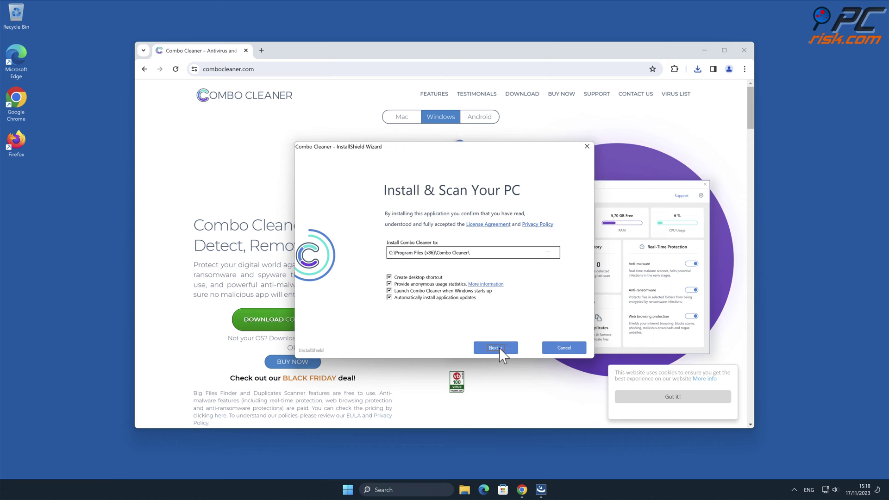
{"action": "left_click", "coordinate": [495, 348]}
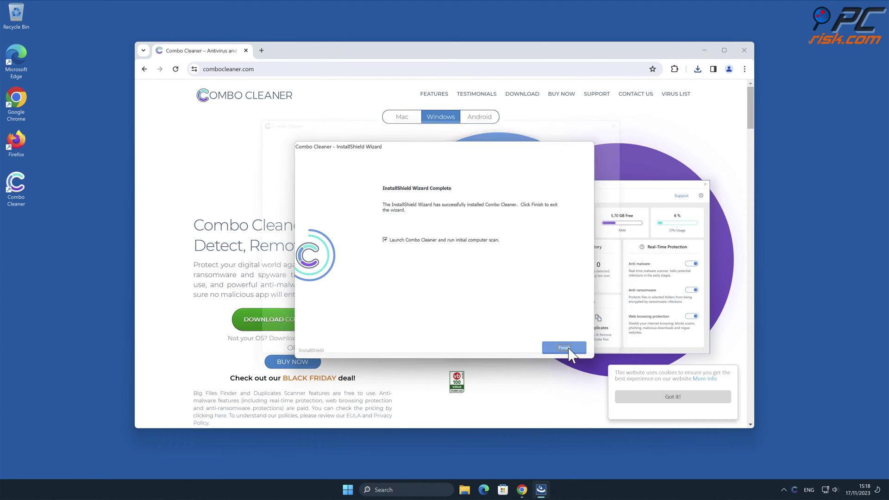
{"action": "left_click", "coordinate": [564, 347]}
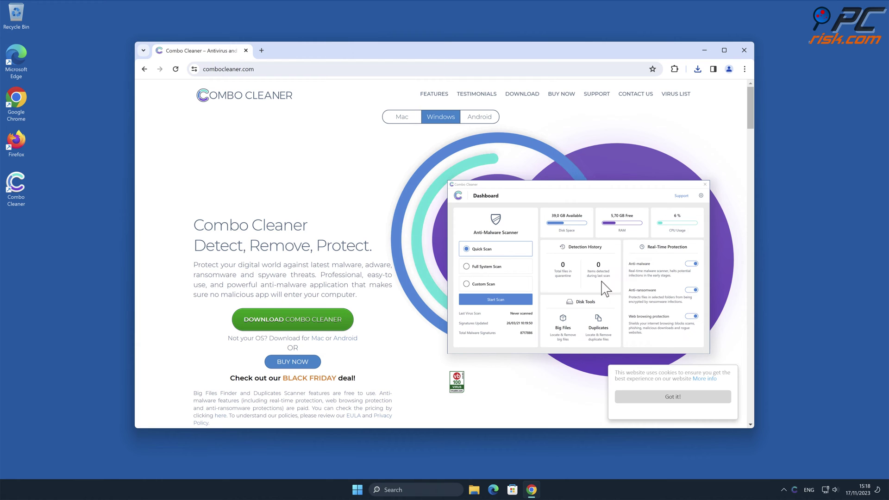
- Close the browser, remove the detected Web Ace Tab Unwanted Extension, and close the scan summary
{"action": "left_click", "coordinate": [743, 51]}
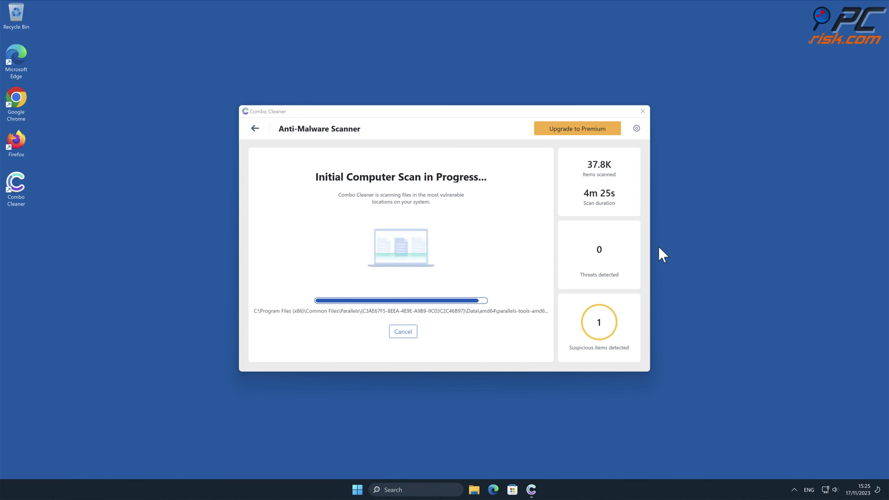
{"action": "left_click", "coordinate": [625, 353]}
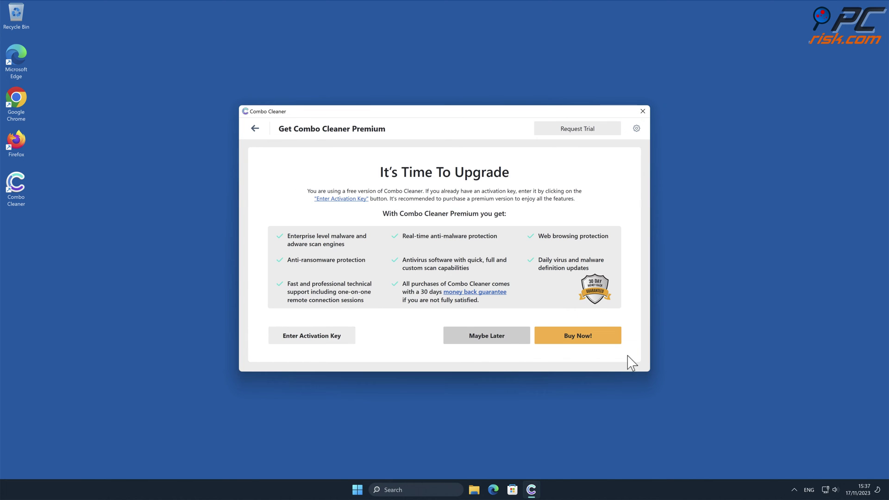
{"action": "left_click", "coordinate": [340, 337]}
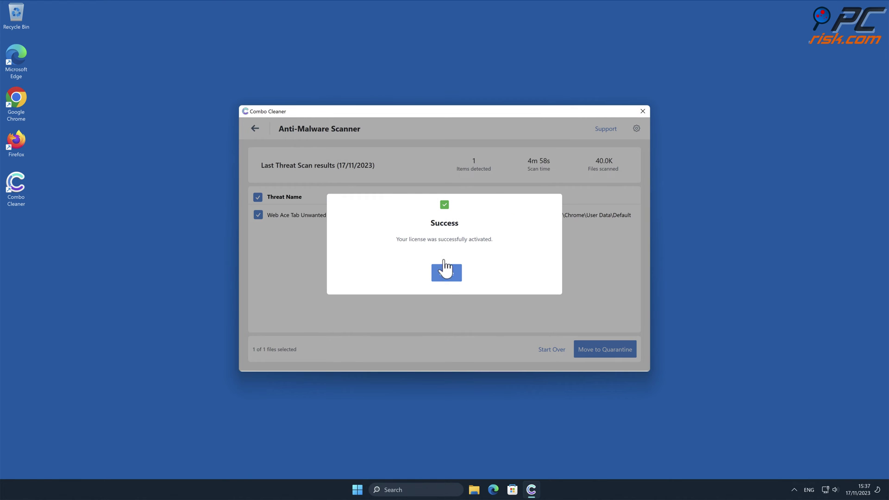
{"action": "left_click", "coordinate": [449, 278]}
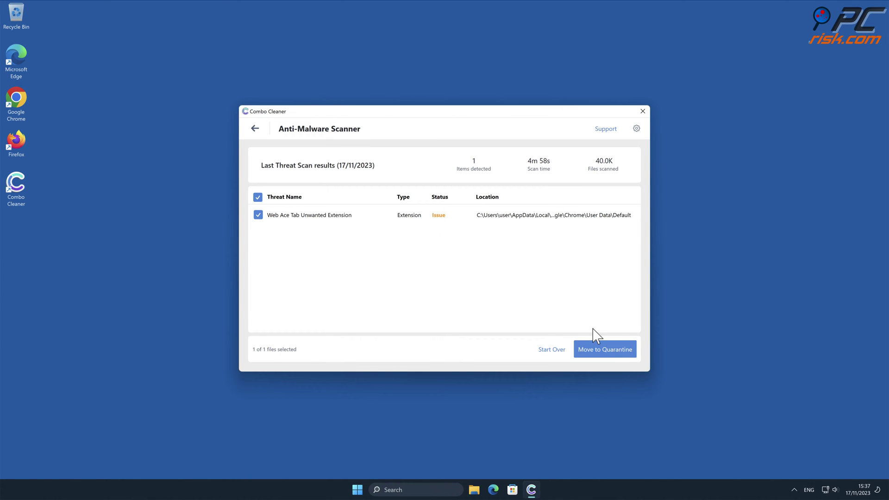
{"action": "left_click", "coordinate": [618, 348]}
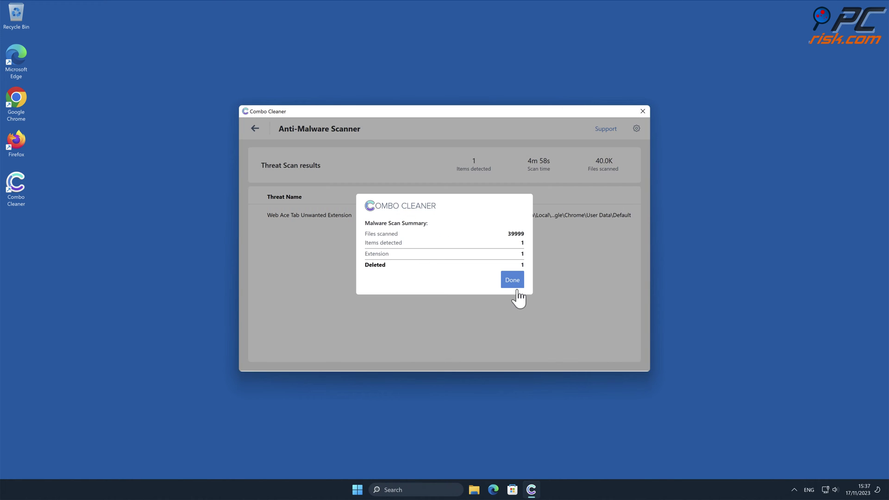
{"action": "left_click", "coordinate": [513, 280]}
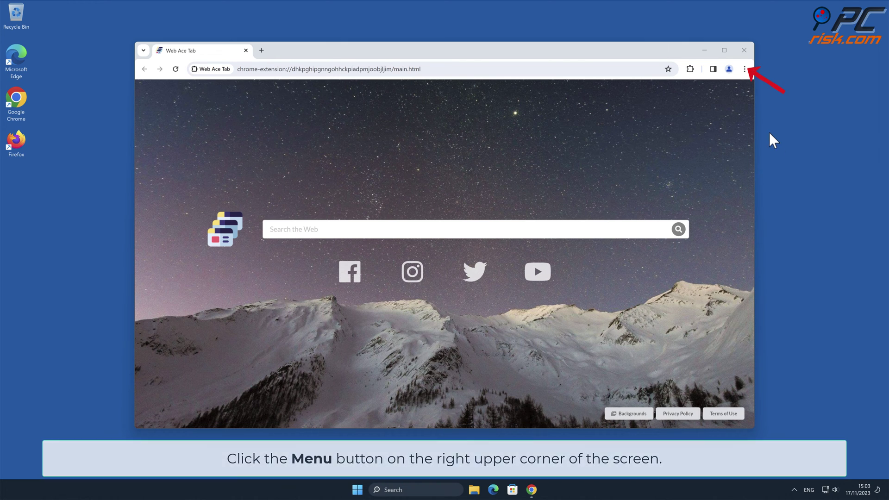
- Remove the Web Ace Tab extension from Chrome's Manage Extensions page and confirm
{"action": "left_click", "coordinate": [744, 69]}
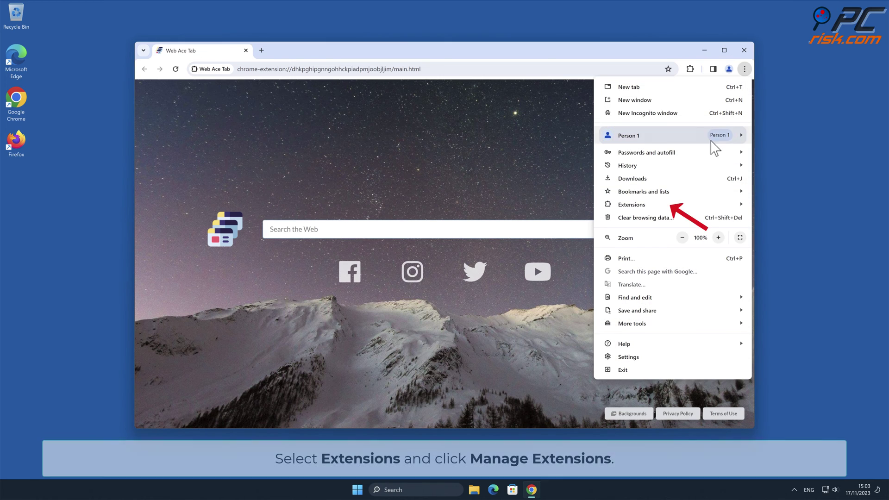
{"action": "mouse_move", "coordinate": [670, 208]}
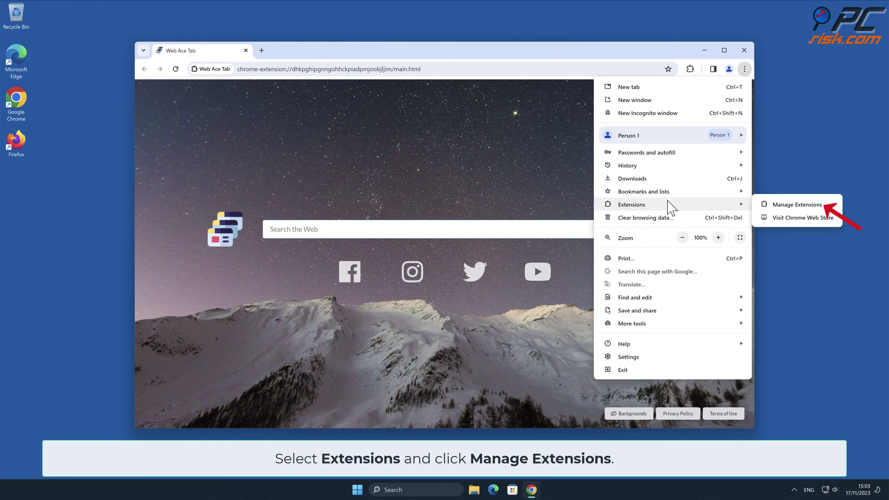
{"action": "left_click", "coordinate": [794, 205]}
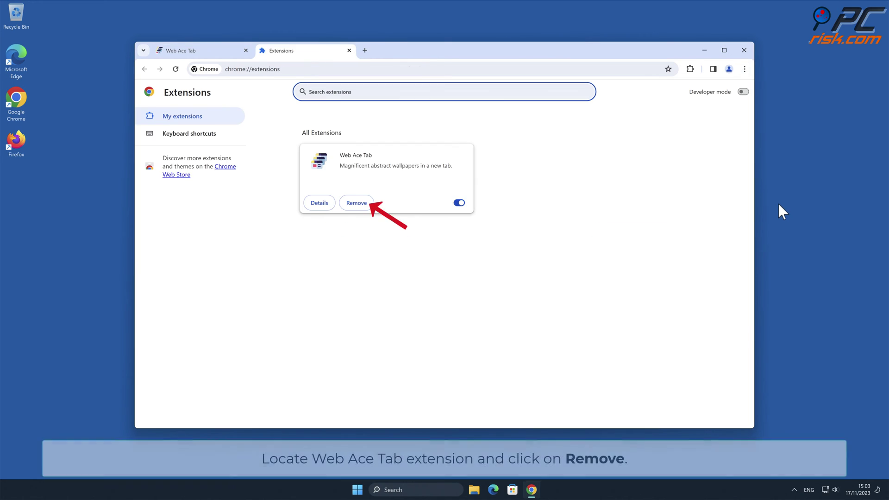
{"action": "left_click", "coordinate": [356, 203]}
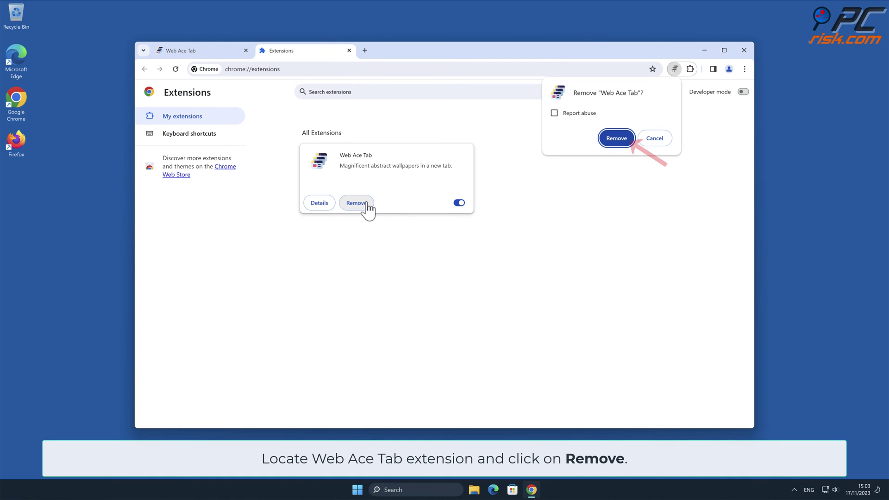
{"action": "left_click", "coordinate": [624, 140]}
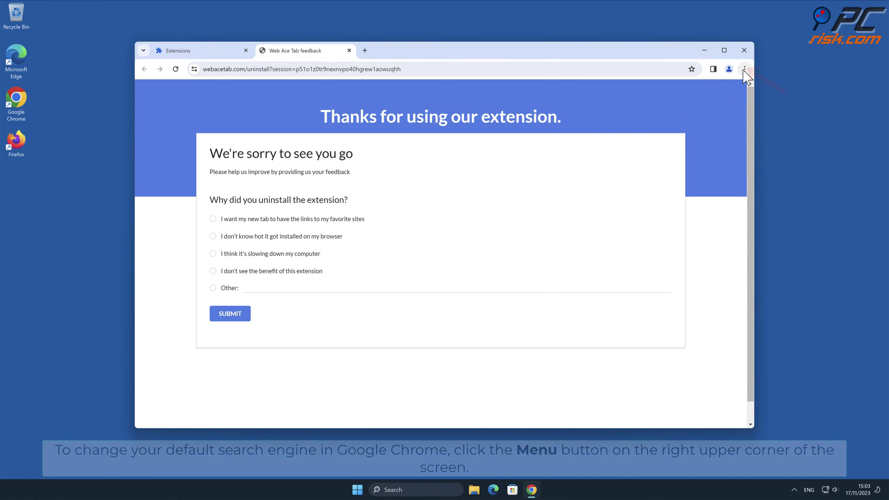
- Go to Chrome Settings' Search engine section, where Web Ace Tab is still the address-bar engine
{"action": "left_click", "coordinate": [744, 69]}
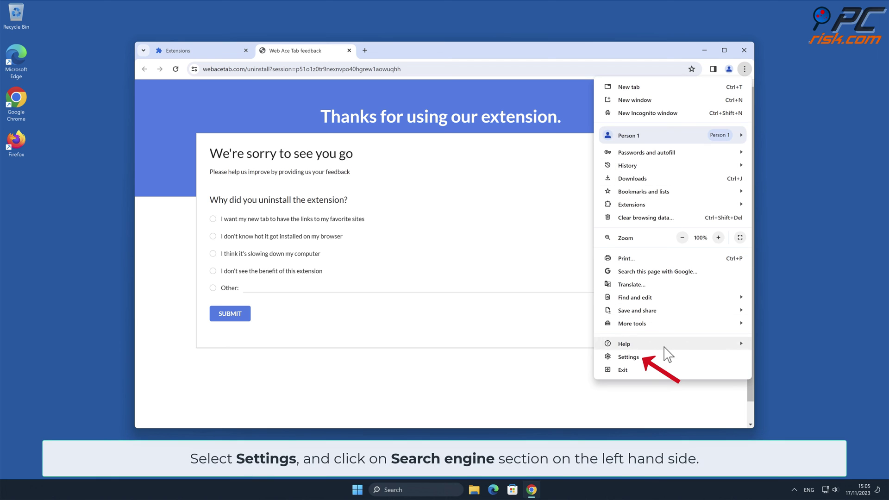
{"action": "left_click", "coordinate": [657, 357]}
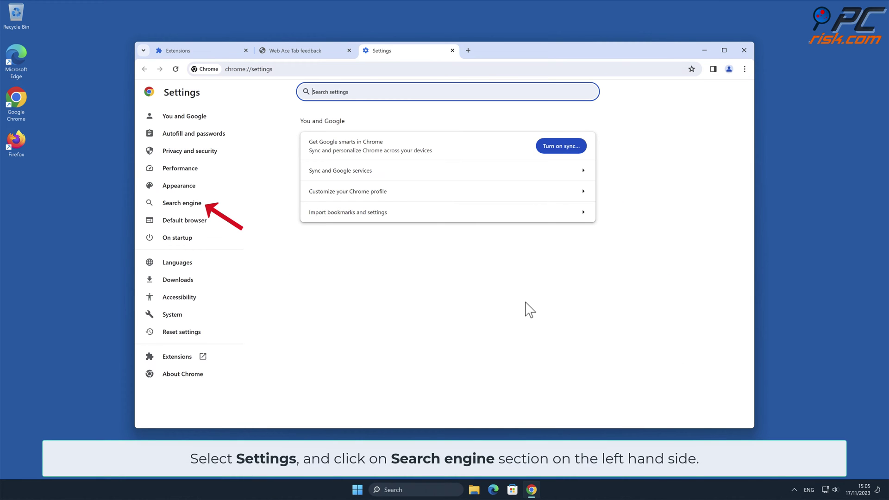
{"action": "left_click", "coordinate": [204, 207]}
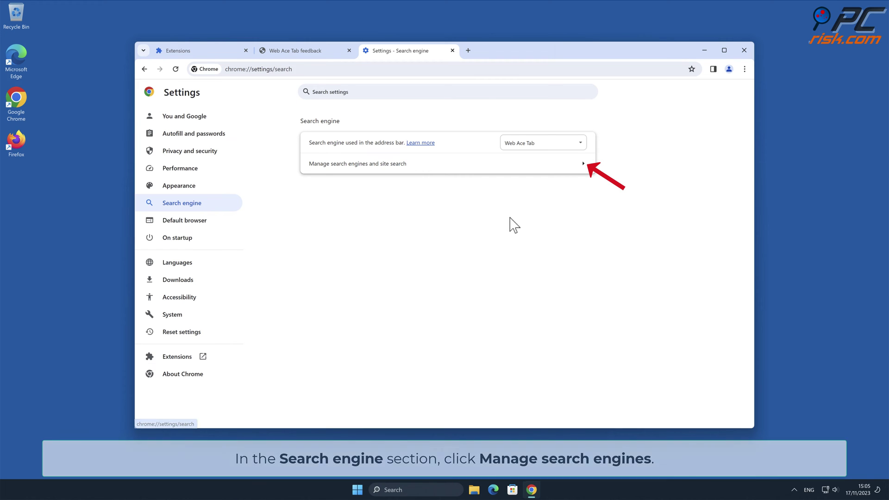
- In Manage search engines, make Google the default and delete the Web Ace Tab entry
{"action": "left_click", "coordinate": [581, 171]}
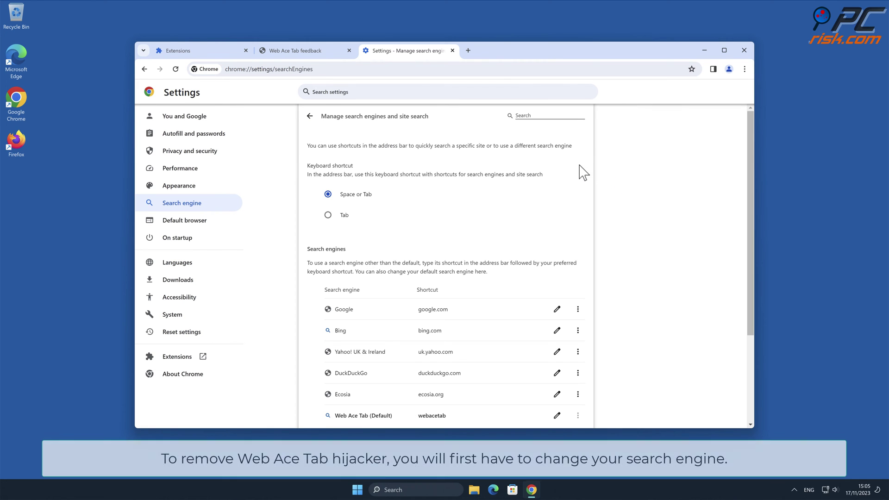
{"action": "left_click_drag", "start_coordinate": [749, 159], "coordinate": [748, 276]}
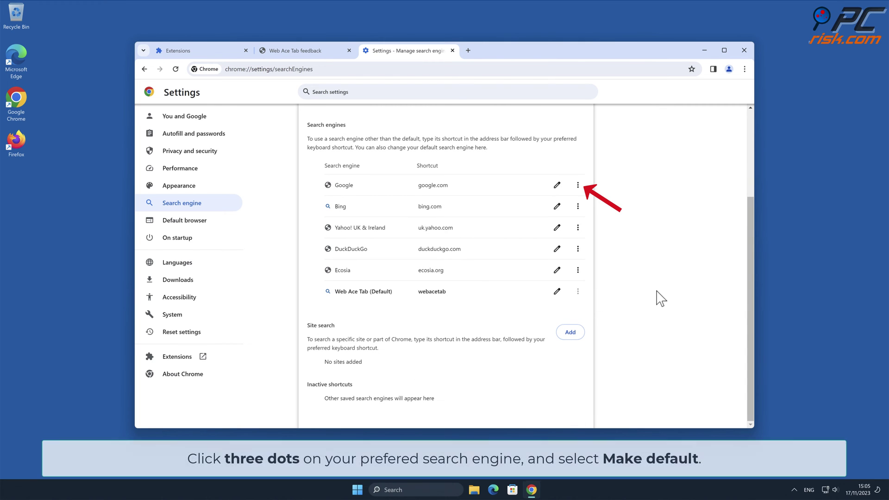
{"action": "left_click", "coordinate": [576, 185]}
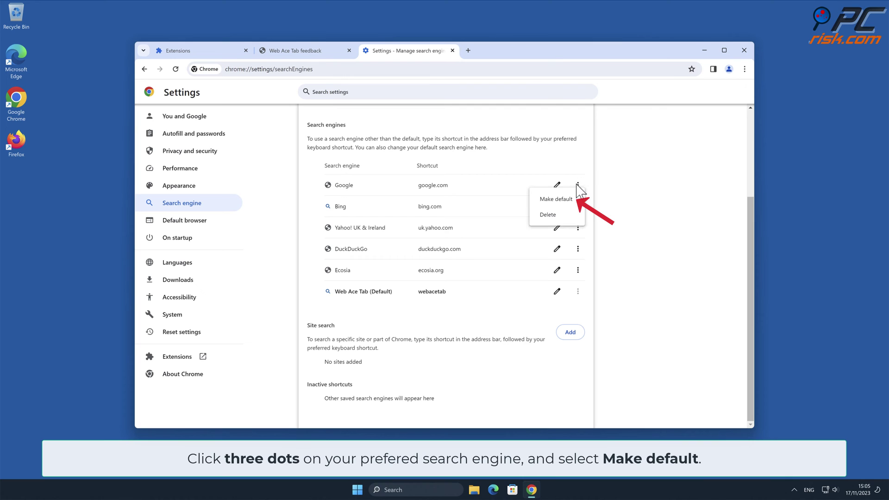
{"action": "left_click", "coordinate": [574, 202]}
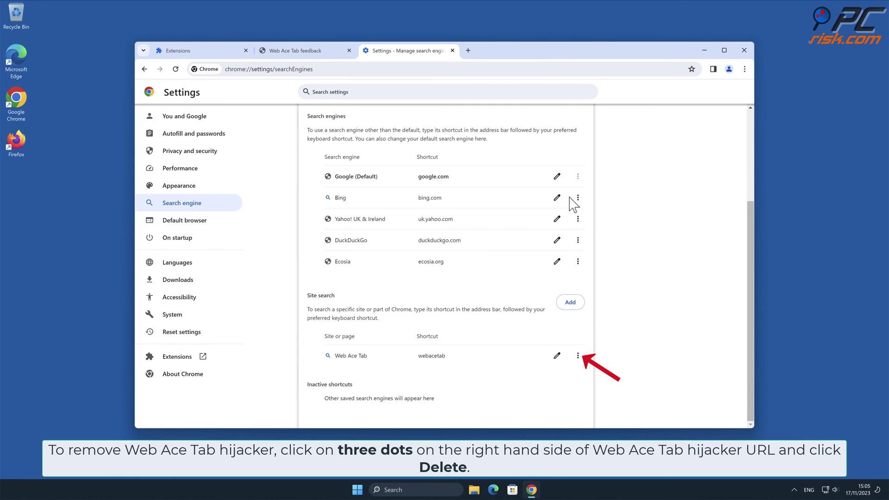
{"action": "left_click", "coordinate": [577, 355]}
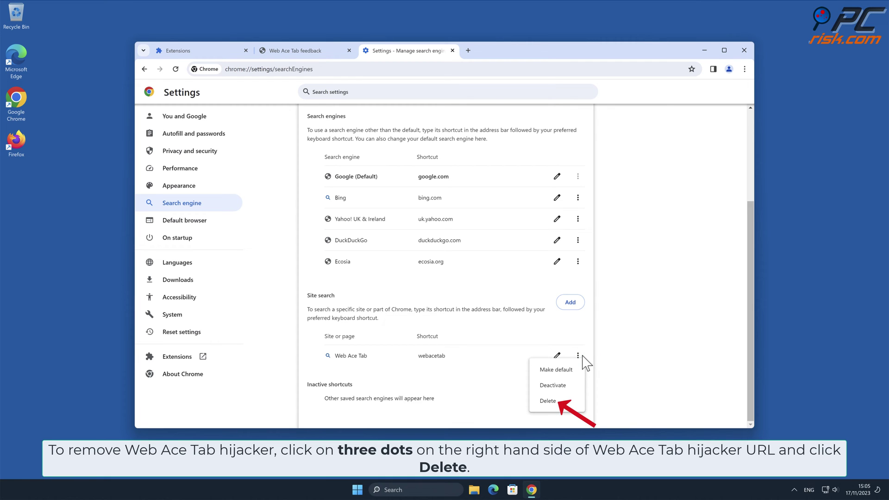
{"action": "left_click", "coordinate": [564, 401]}
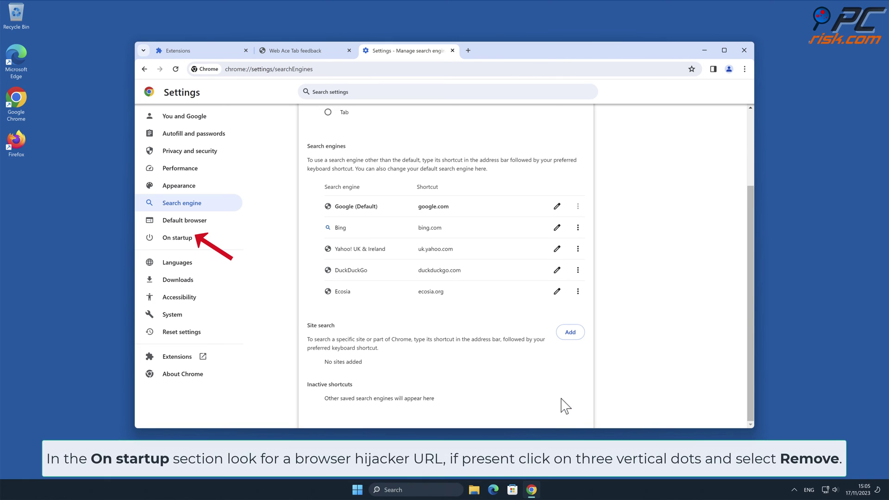
- Remove webacetab.com from Chrome's On startup pages, then close Chrome
{"action": "left_click", "coordinate": [199, 241]}
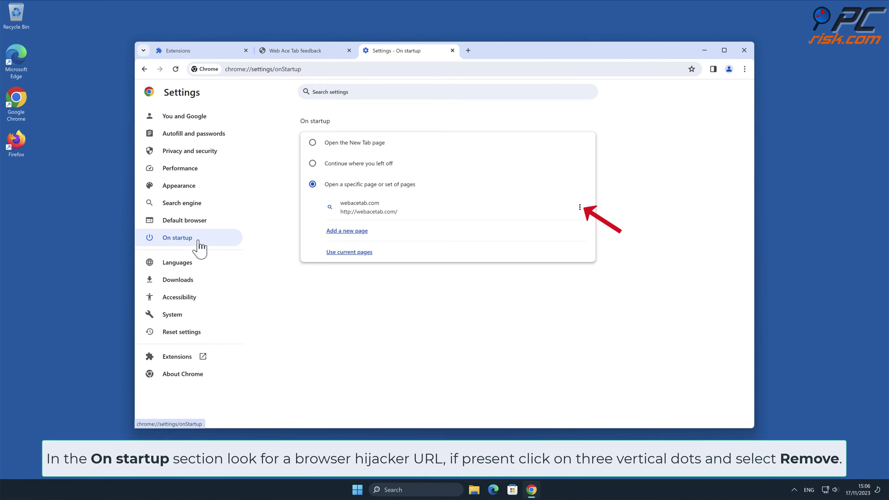
{"action": "left_click", "coordinate": [579, 207]}
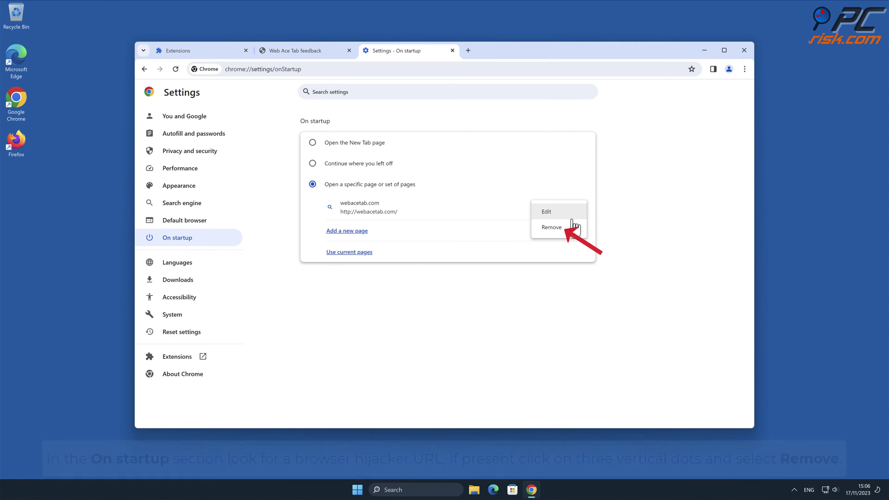
{"action": "left_click", "coordinate": [566, 228]}
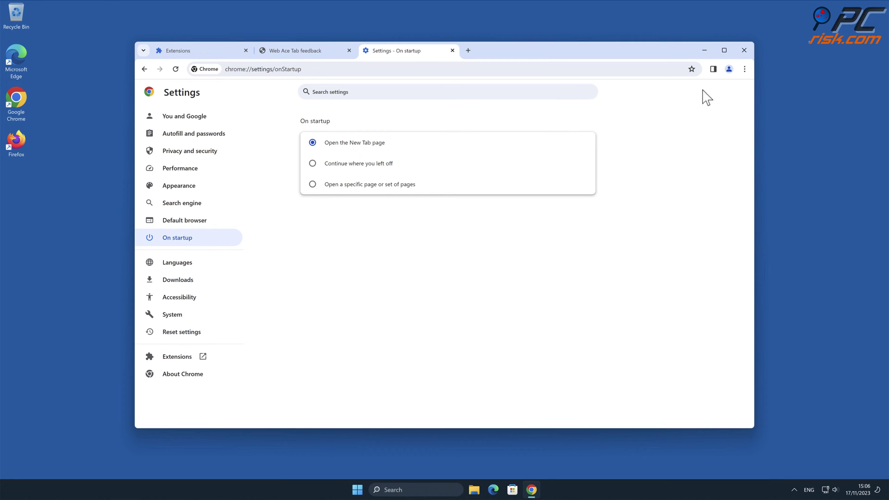
{"action": "left_click", "coordinate": [748, 55]}
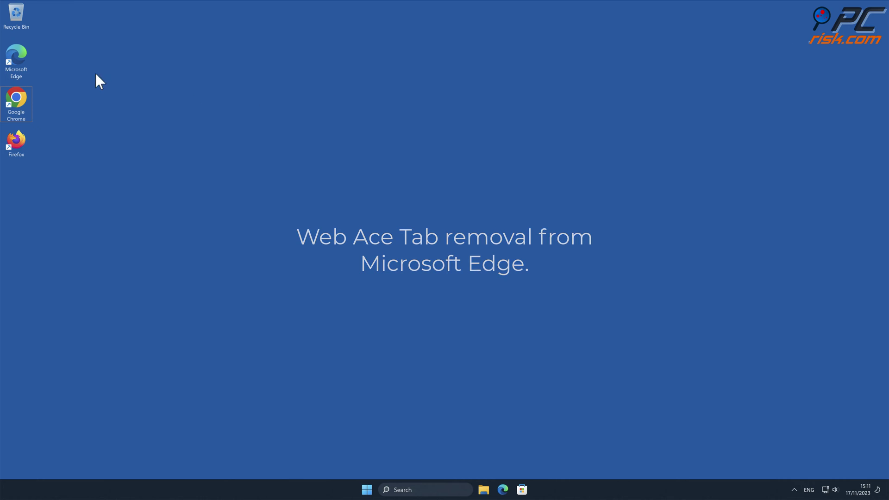
- Launch Edge and remove the Web Ace Tab extension from Manage extensions
{"action": "double_click", "coordinate": [20, 66]}
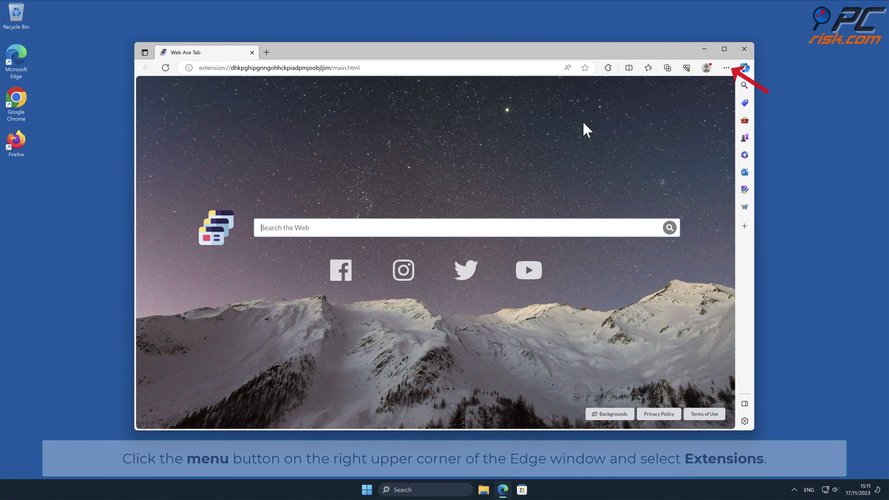
{"action": "left_click", "coordinate": [831, 138]}
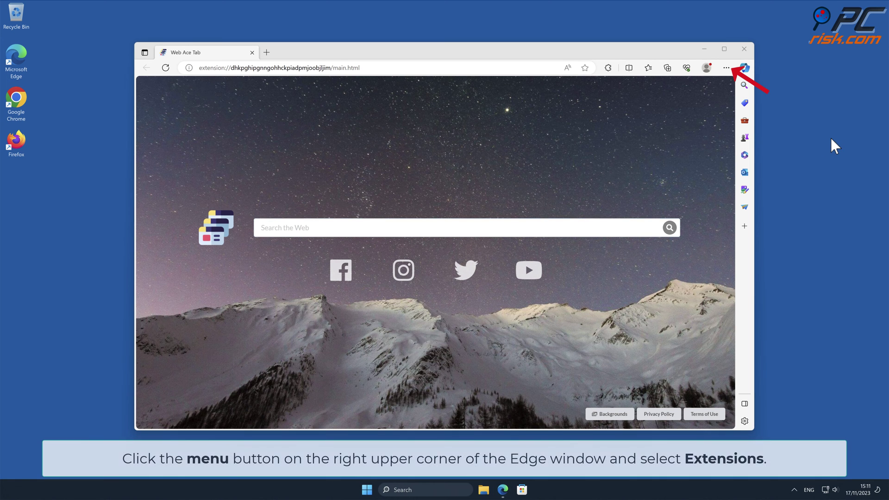
{"action": "left_click", "coordinate": [726, 68]}
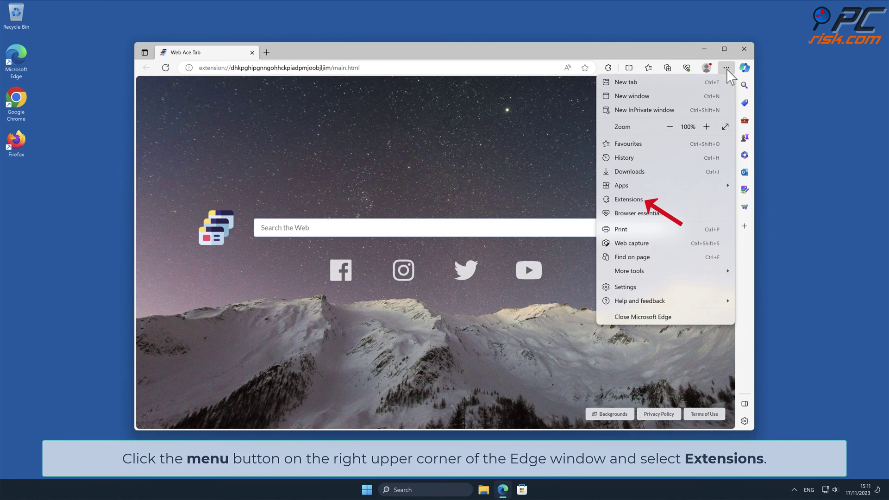
{"action": "left_click", "coordinate": [646, 199]}
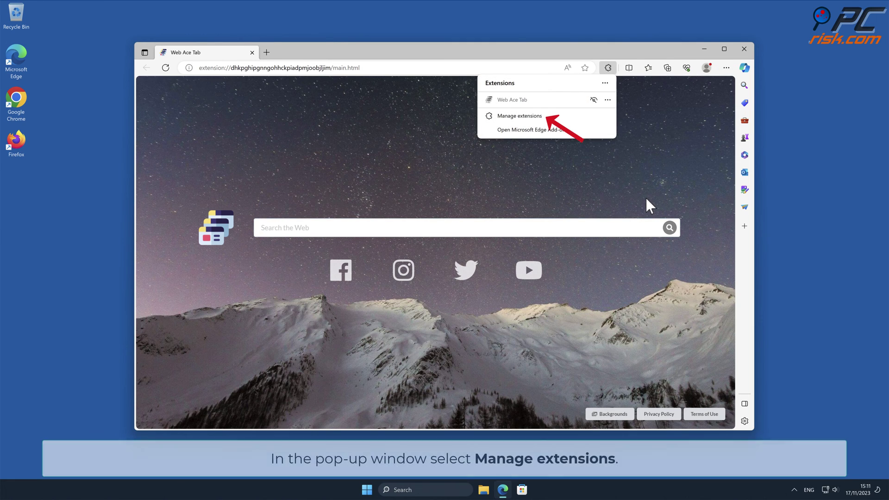
{"action": "left_click", "coordinate": [549, 116]}
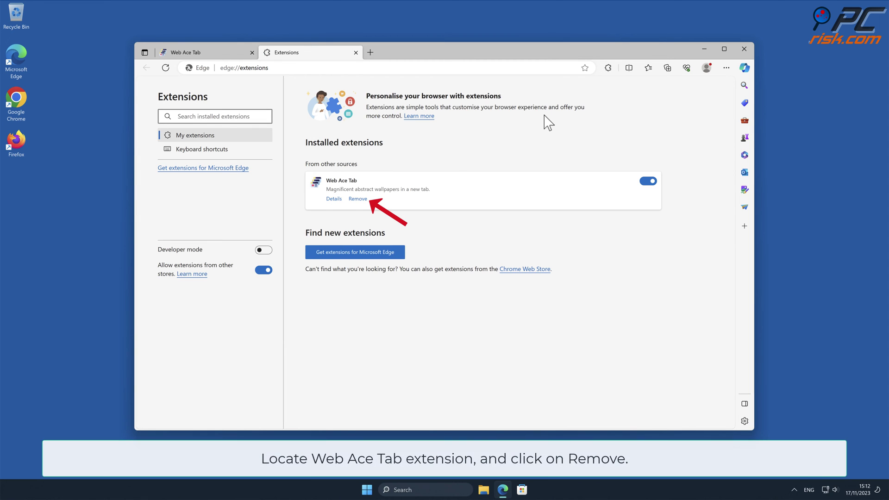
{"action": "left_click", "coordinate": [362, 199]}
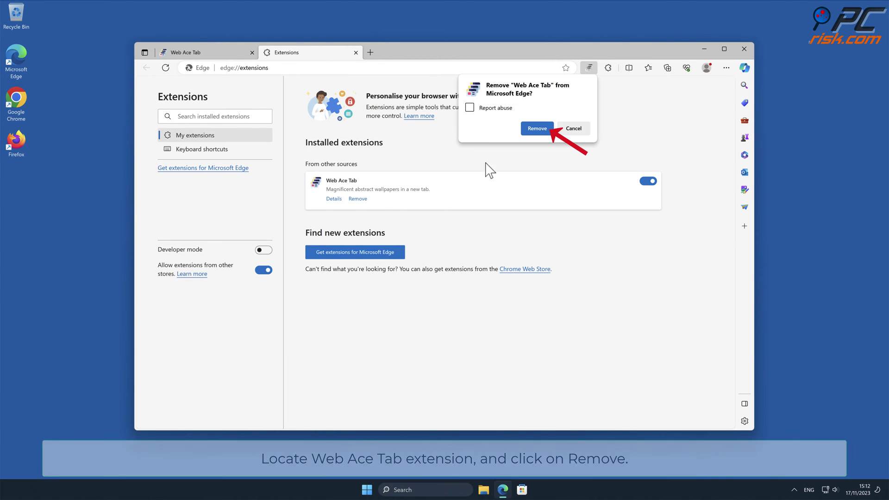
{"action": "left_click", "coordinate": [538, 129]}
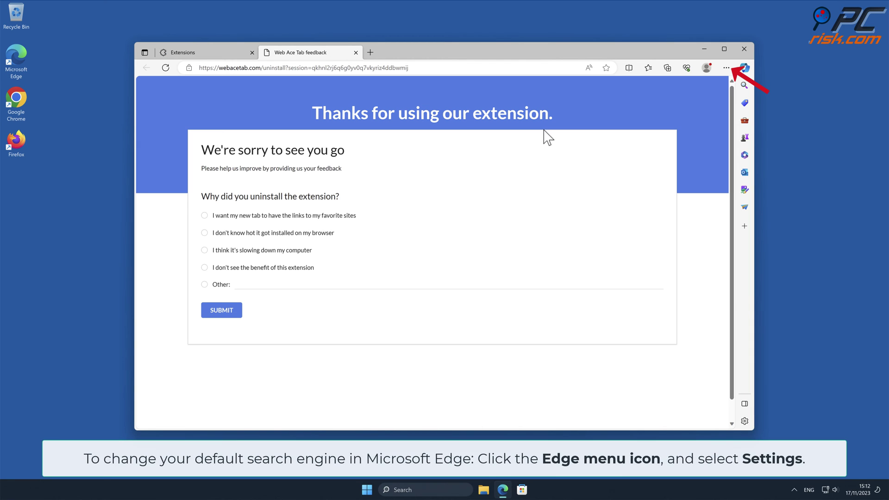
- Go to Edge Settings > Privacy, search, and services > Address bar and search
{"action": "left_click", "coordinate": [725, 68]}
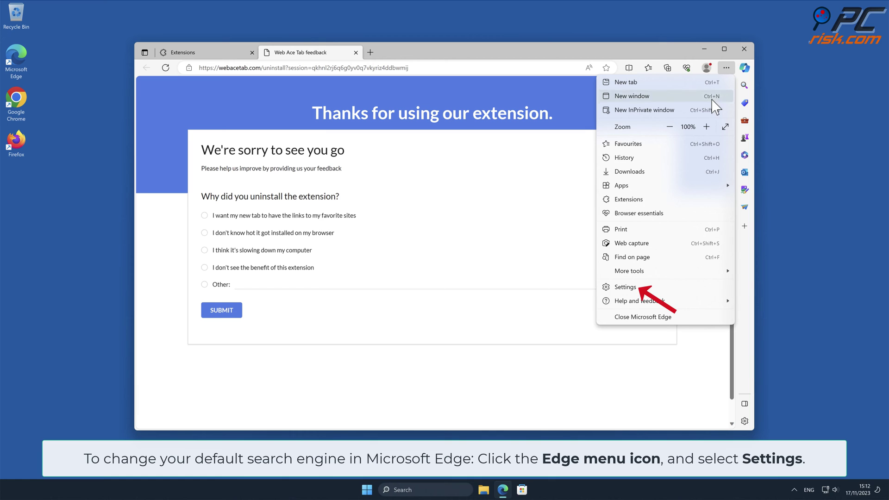
{"action": "left_click", "coordinate": [629, 287]}
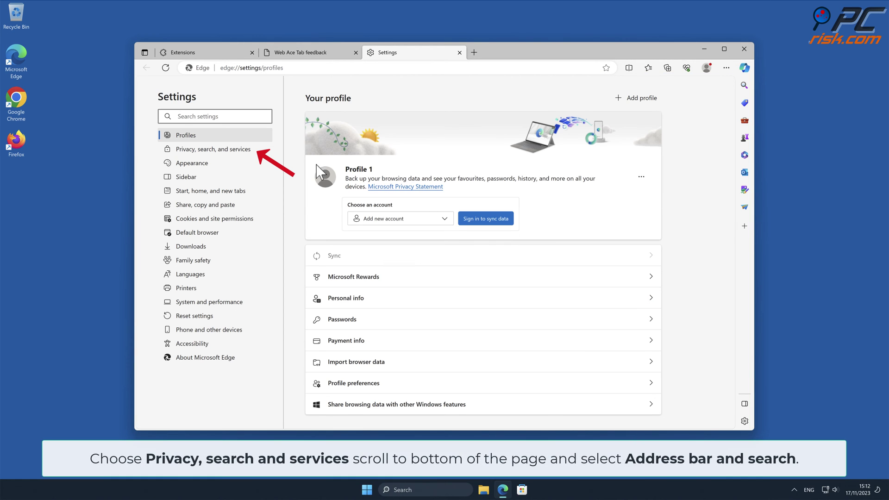
{"action": "left_click", "coordinate": [252, 150]}
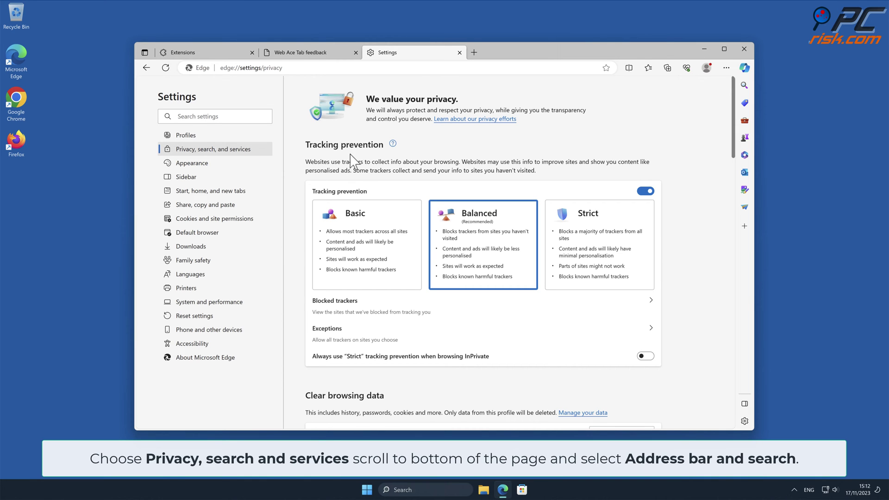
{"action": "left_click_drag", "start_coordinate": [732, 126], "coordinate": [734, 402]}
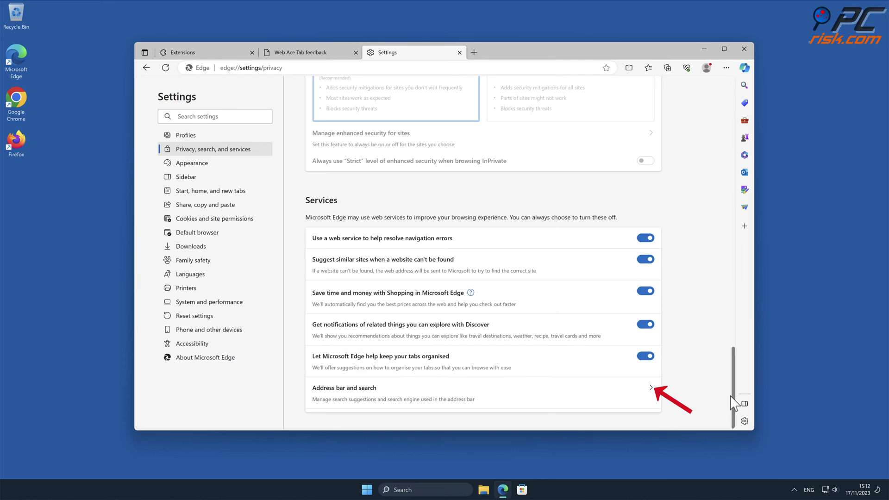
{"action": "left_click", "coordinate": [657, 393]}
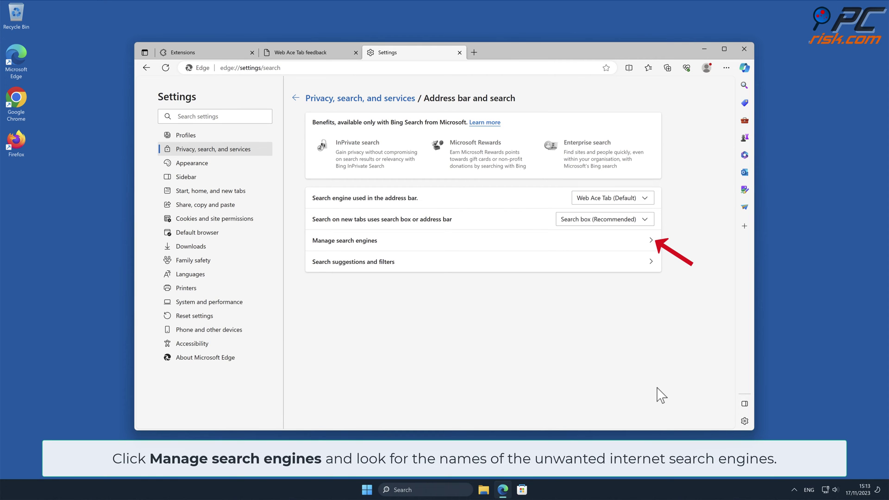
- In Manage search engines, set Bing as default and remove the Web Ace Tab entry
{"action": "left_click", "coordinate": [652, 243]}
{"action": "left_click", "coordinate": [651, 240]}
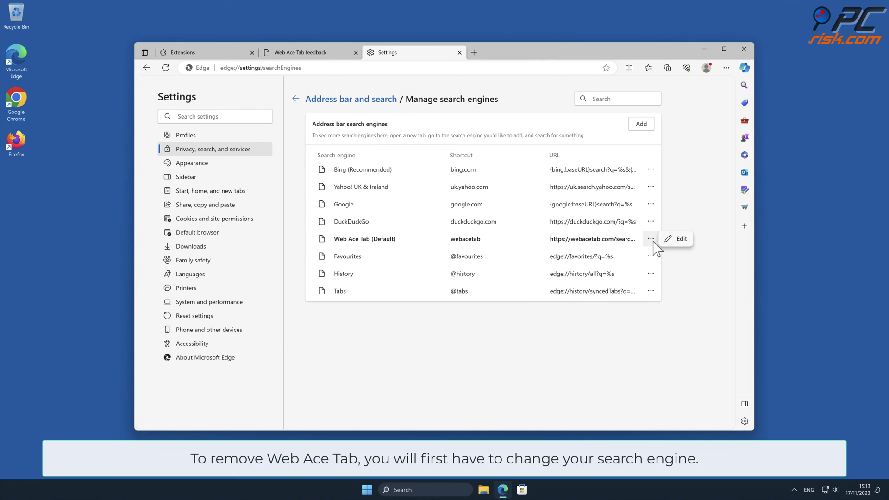
{"action": "left_click", "coordinate": [698, 251]}
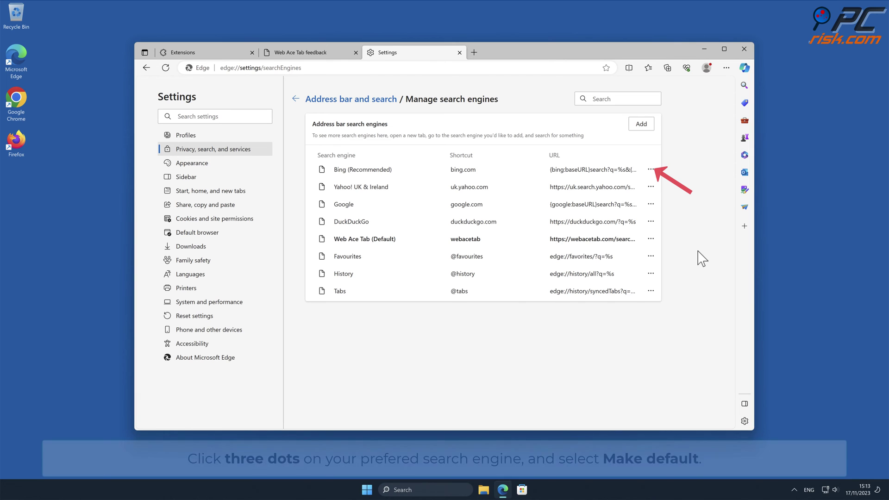
{"action": "left_click", "coordinate": [650, 170]}
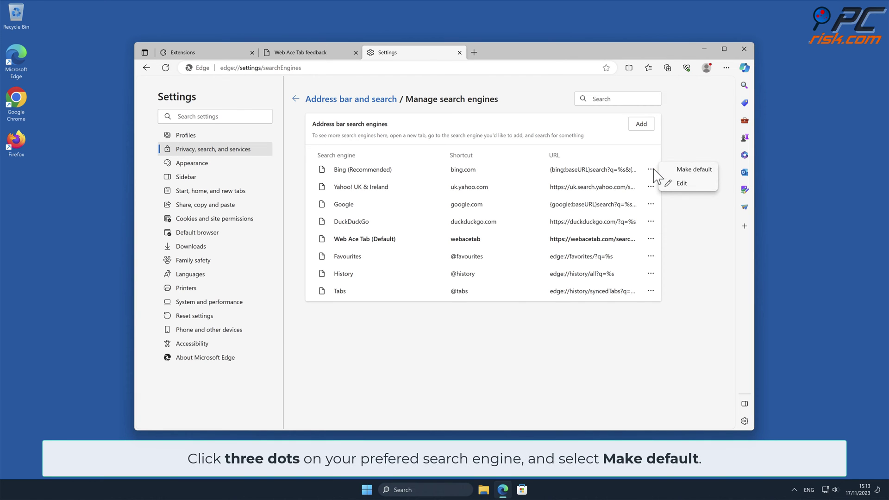
{"action": "left_click", "coordinate": [693, 170]}
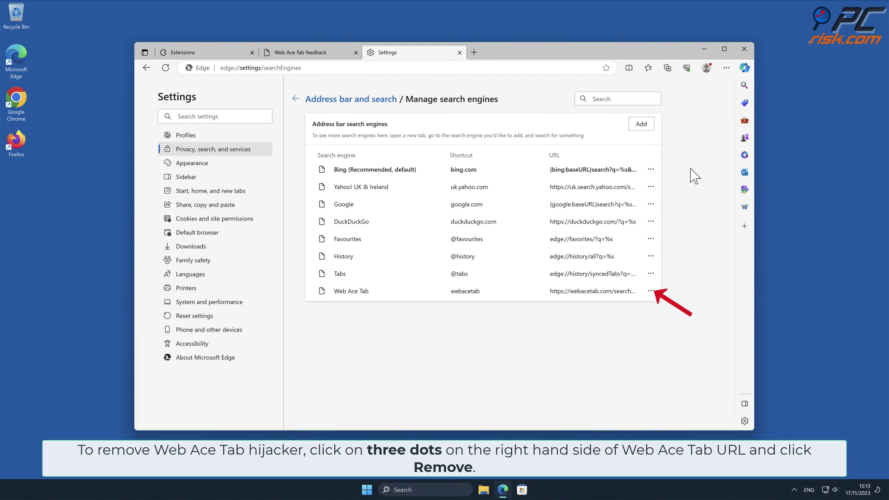
{"action": "left_click", "coordinate": [650, 290]}
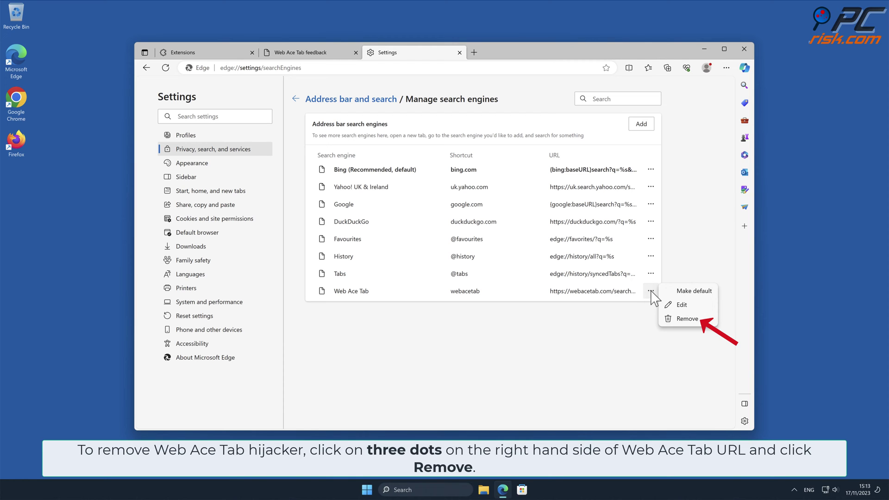
{"action": "left_click", "coordinate": [695, 319]}
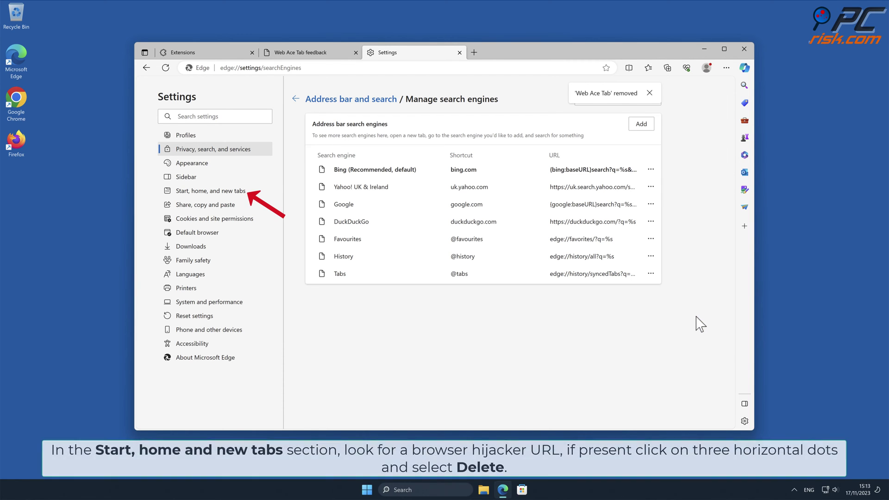
- Delete the webacetab.com startup page under Start, home, and new tabs, then close Edge
{"action": "left_click", "coordinate": [241, 191]}
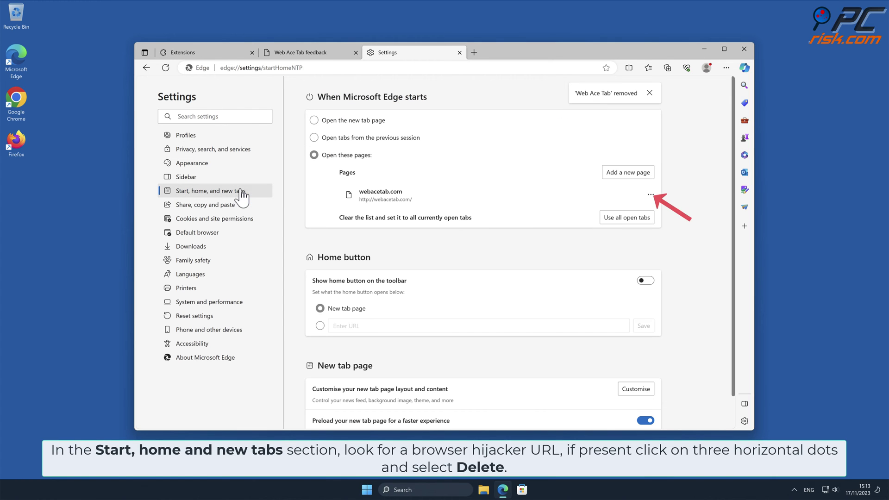
{"action": "left_click", "coordinate": [650, 195]}
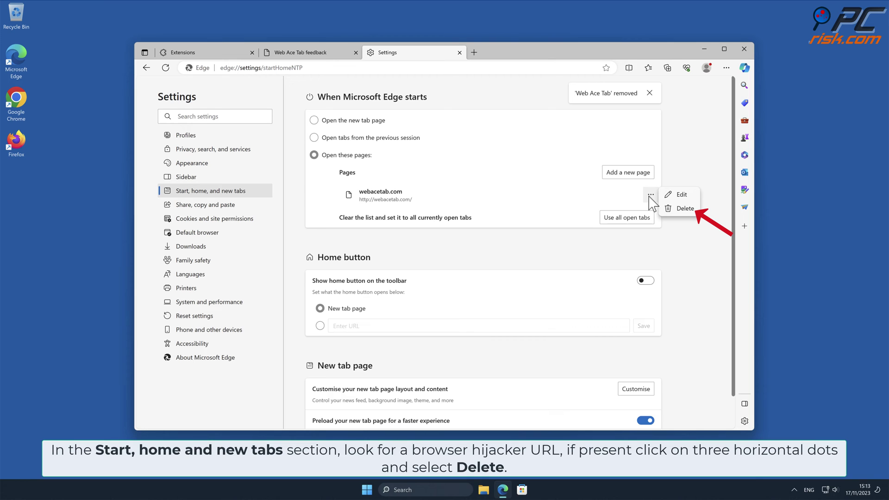
{"action": "left_click", "coordinate": [679, 208]}
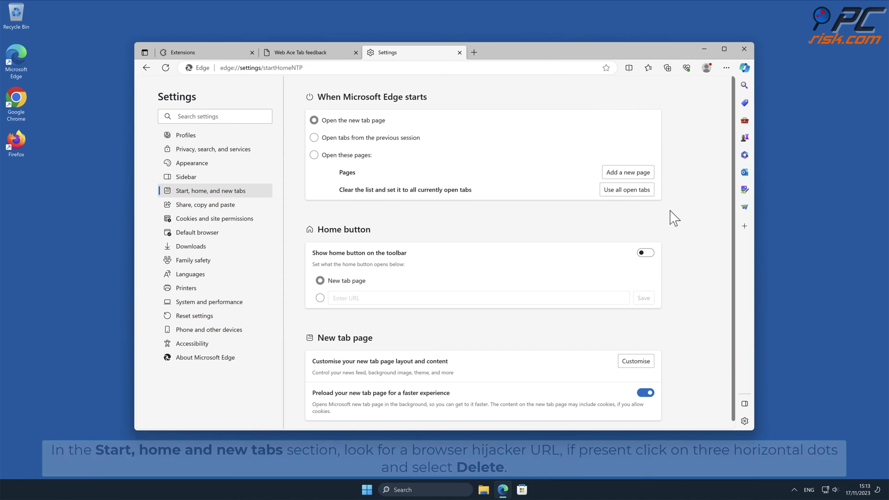
{"action": "left_click", "coordinate": [744, 49]}
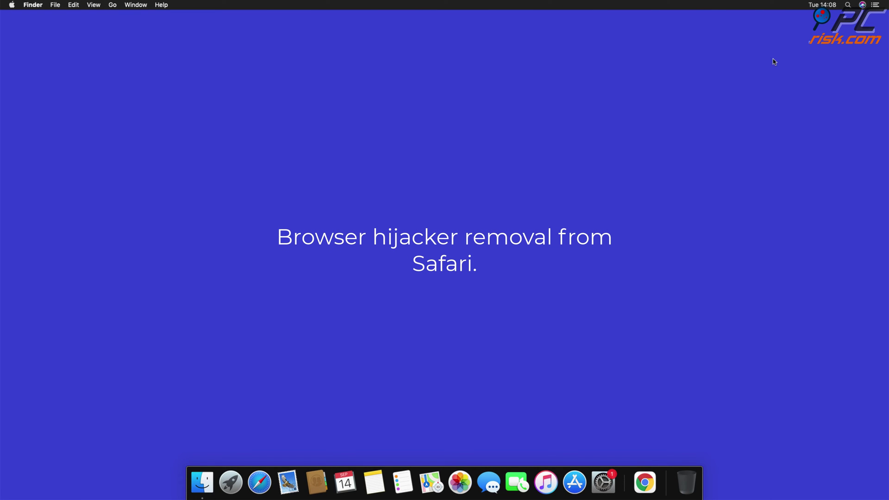
- Launch Safari and uninstall the Top Results extension in Preferences > Extensions
{"action": "left_click", "coordinate": [260, 482]}
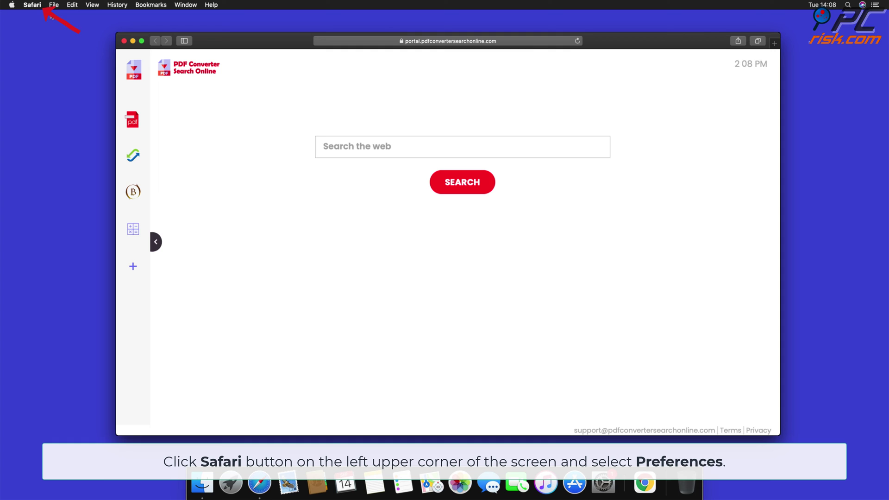
{"action": "left_click", "coordinate": [37, 9]}
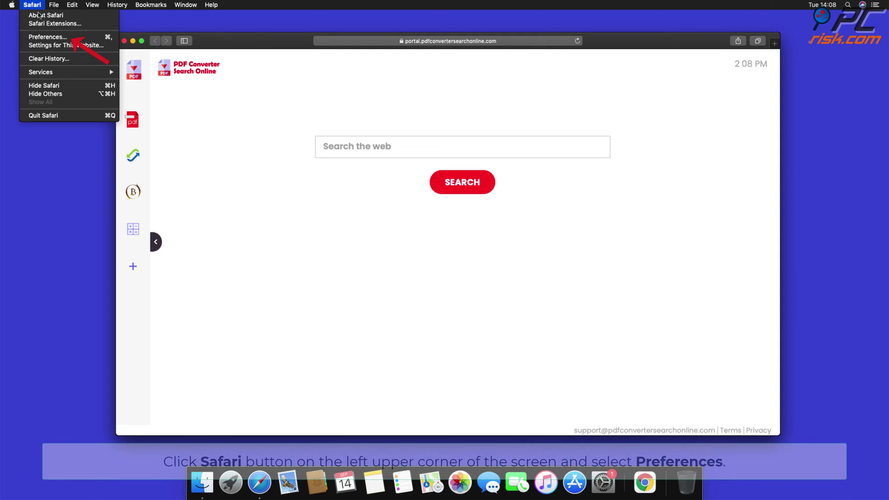
{"action": "left_click", "coordinate": [48, 37]}
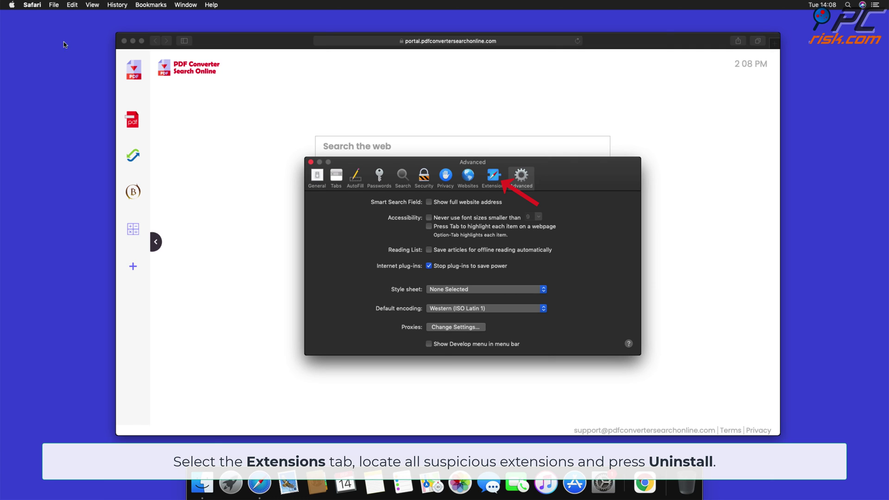
{"action": "left_click", "coordinate": [491, 180]}
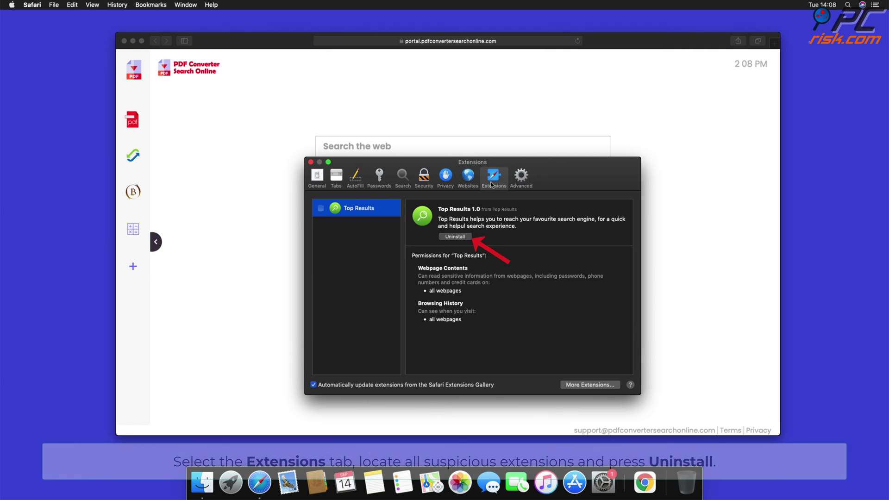
{"action": "left_click", "coordinate": [462, 238]}
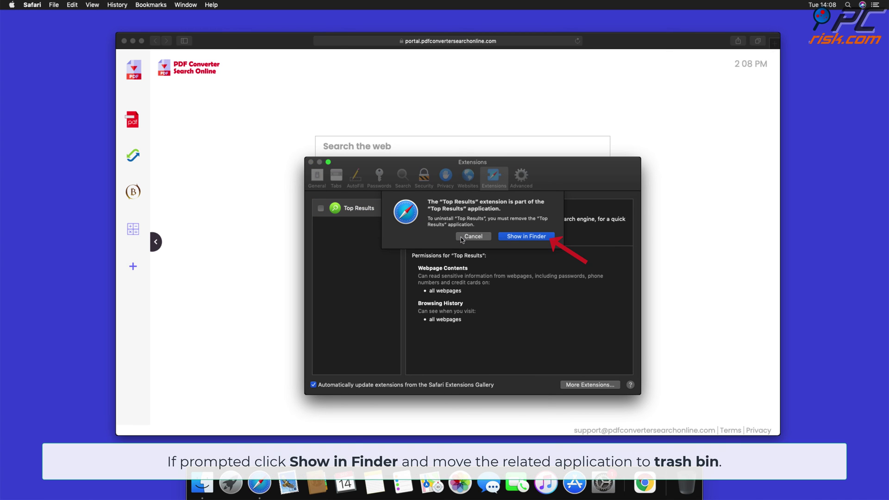
- Move the Top Results application from Applications to the Trash
{"action": "left_click", "coordinate": [523, 237]}
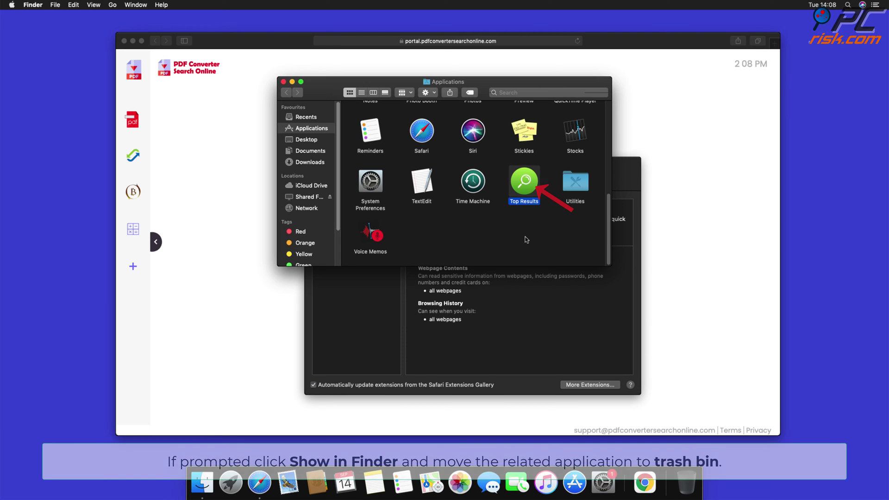
{"action": "left_click_drag", "start_coordinate": [523, 182], "coordinate": [689, 483]}
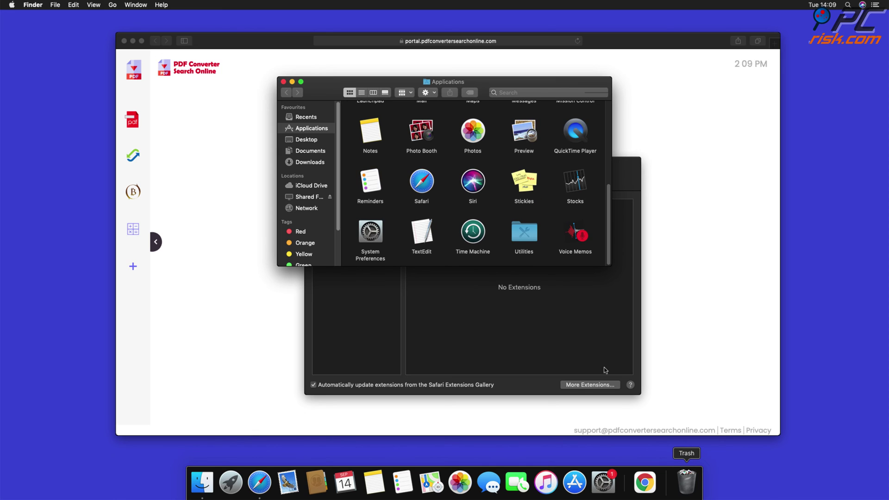
{"action": "left_click", "coordinate": [283, 82]}
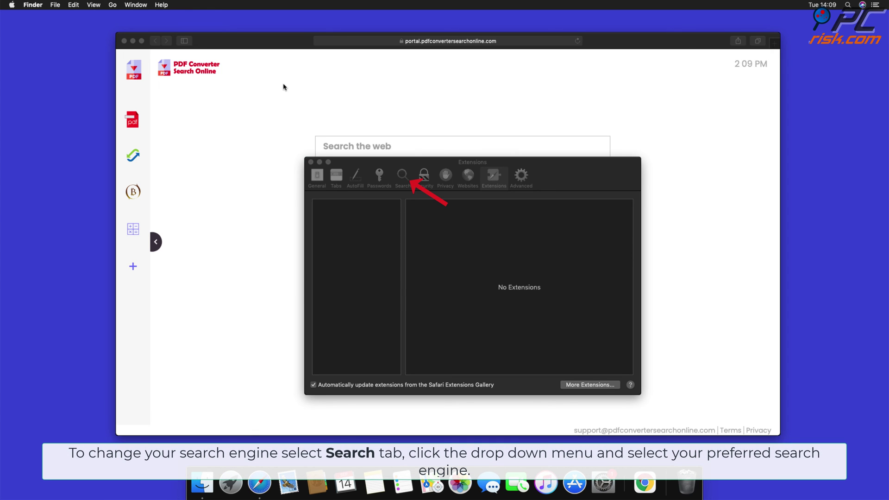
- Choose Google as the search engine in Safari's Search preferences
{"action": "left_click", "coordinate": [403, 179]}
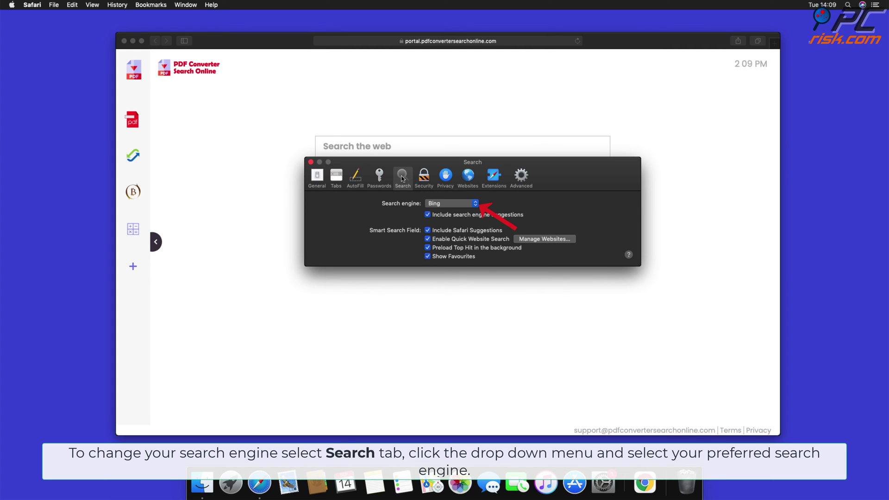
{"action": "left_click", "coordinate": [475, 204]}
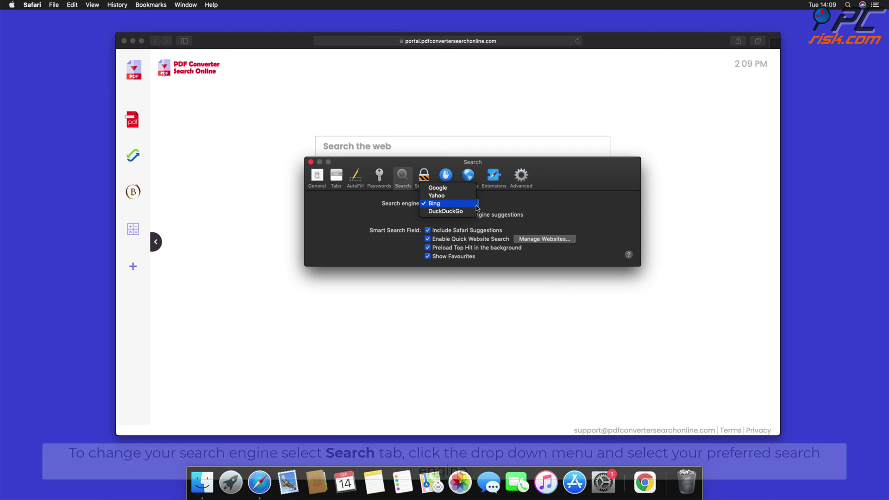
{"action": "left_click", "coordinate": [446, 188]}
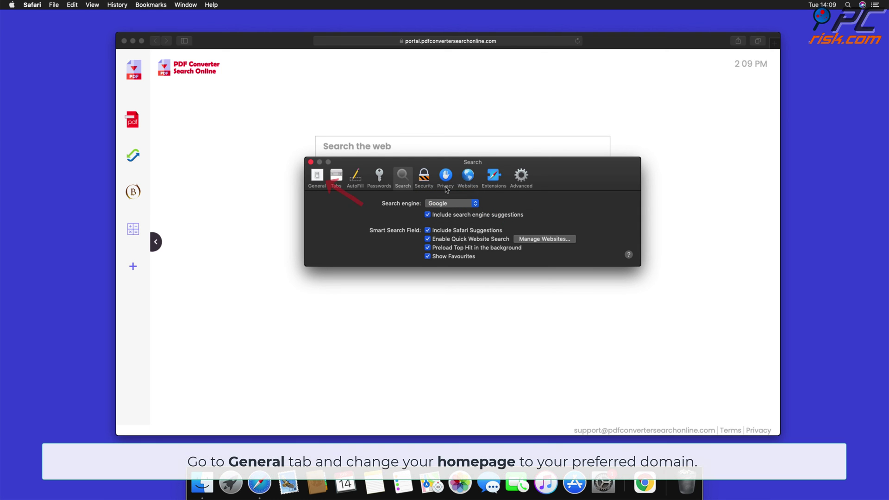
{"action": "left_click", "coordinate": [317, 176]}
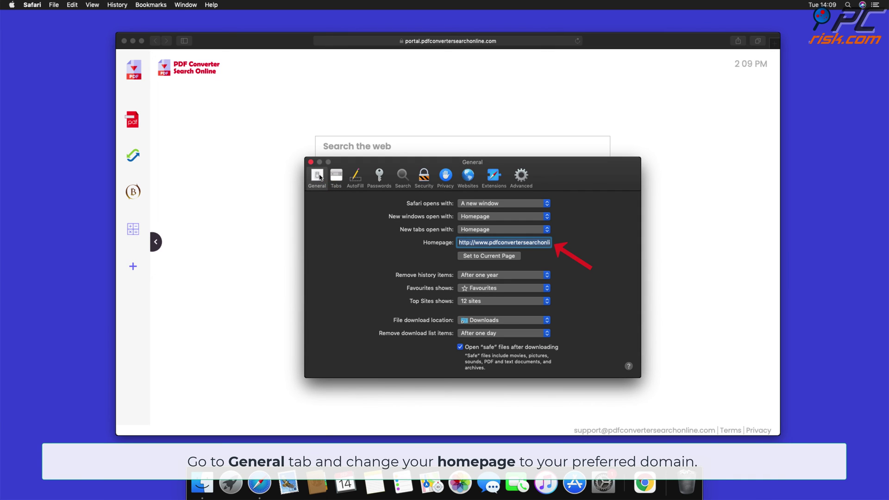
{"action": "left_click", "coordinate": [469, 245]}
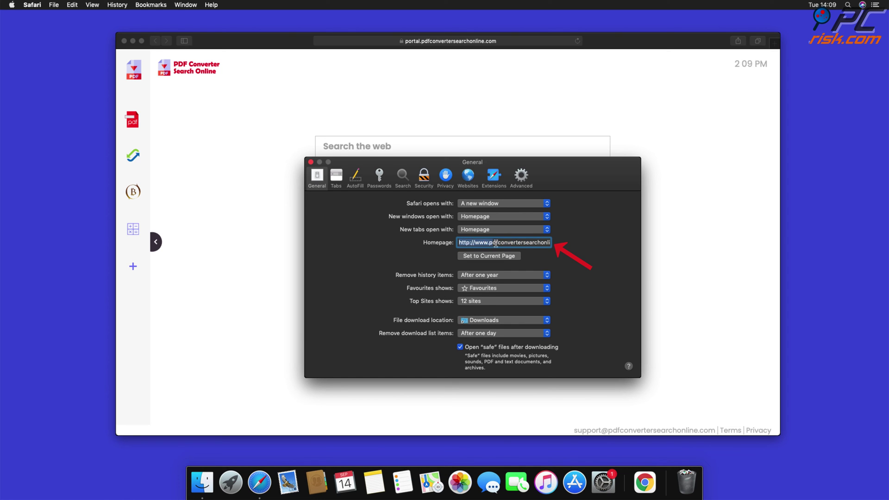
{"action": "left_click_drag", "start_coordinate": [485, 243], "coordinate": [613, 258]}
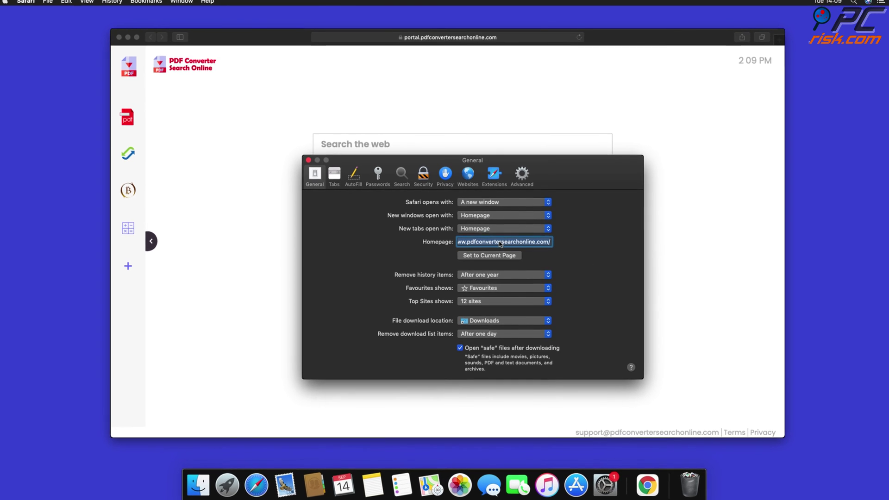
{"action": "key", "text": "BackSpace"}
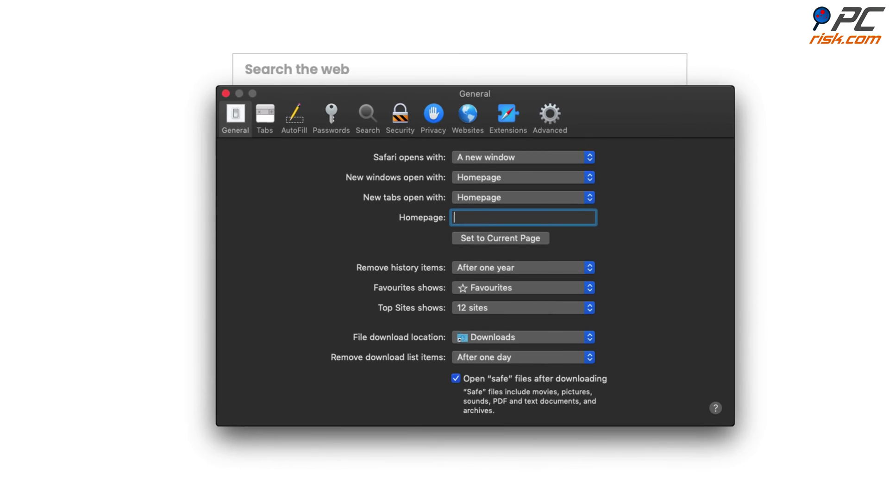
{"action": "type", "text": "www.google.com"}
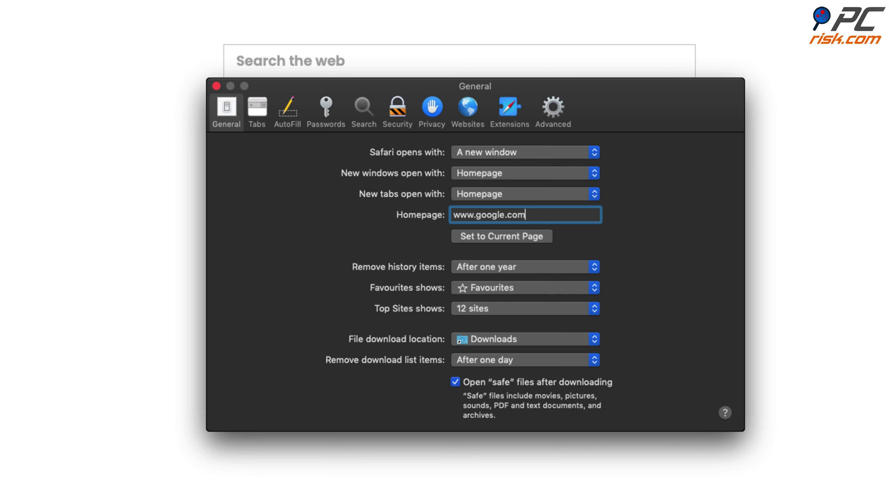
{"action": "key", "text": "Return"}
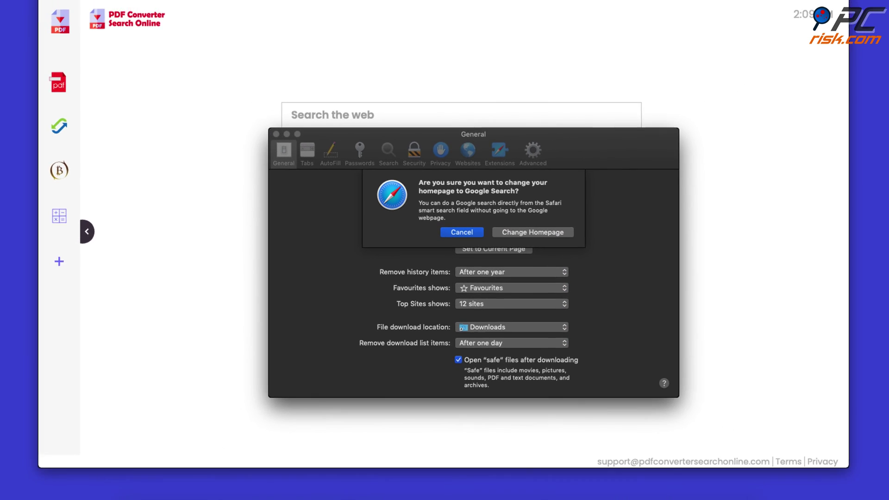
{"action": "left_click", "coordinate": [553, 232]}
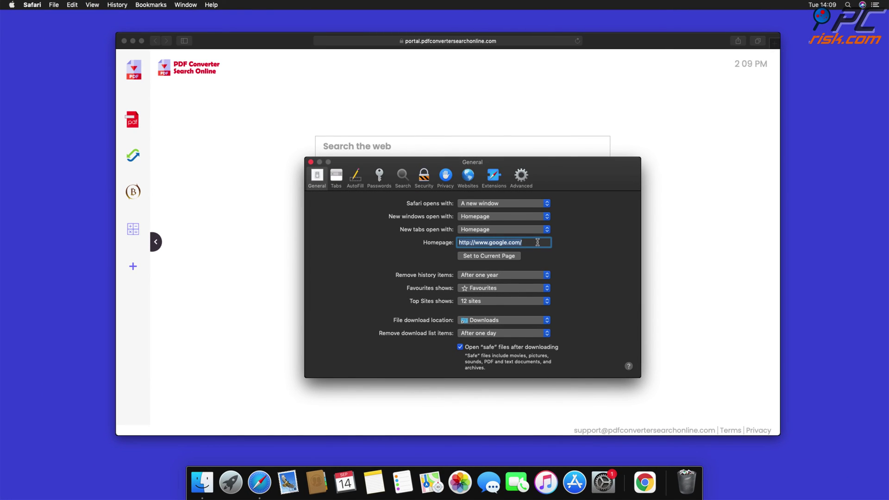
{"action": "left_click", "coordinate": [311, 162]}
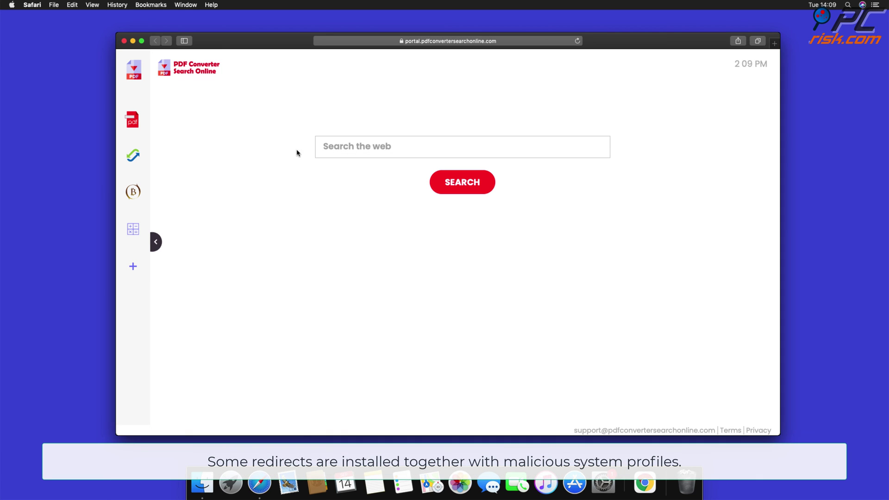
{"action": "left_click", "coordinate": [124, 41]}
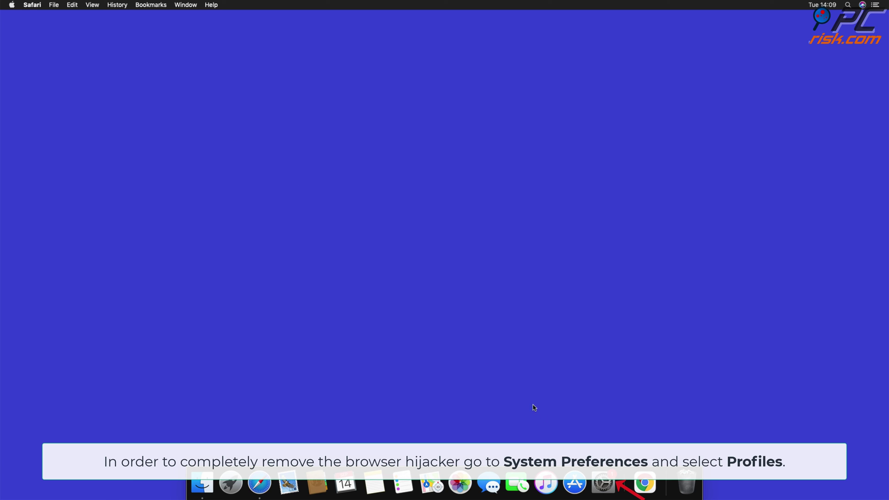
- Open System Preferences > Profiles and remove the user and device TEST PROFILE entries
{"action": "left_click", "coordinate": [602, 483]}
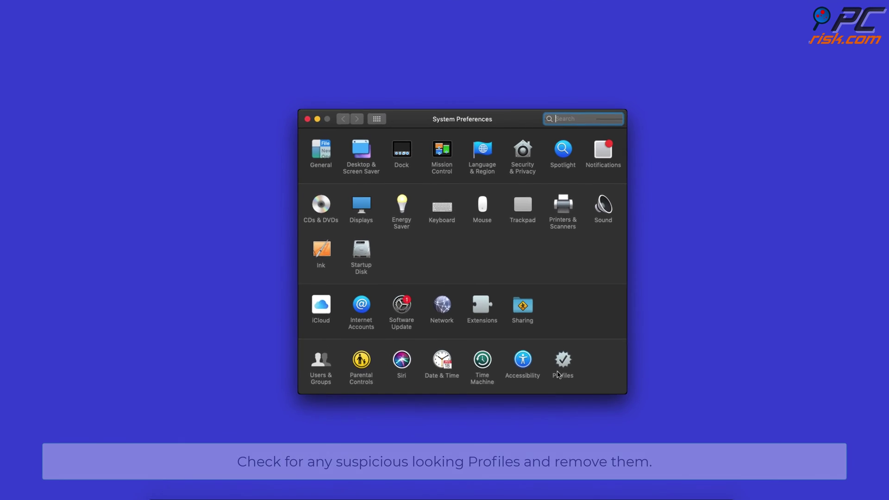
{"action": "left_click", "coordinate": [552, 343]}
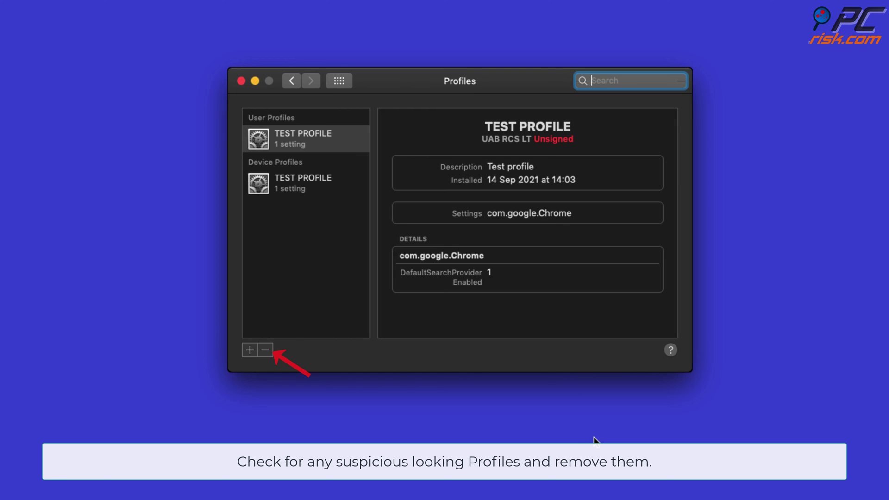
{"action": "left_click", "coordinate": [266, 352]}
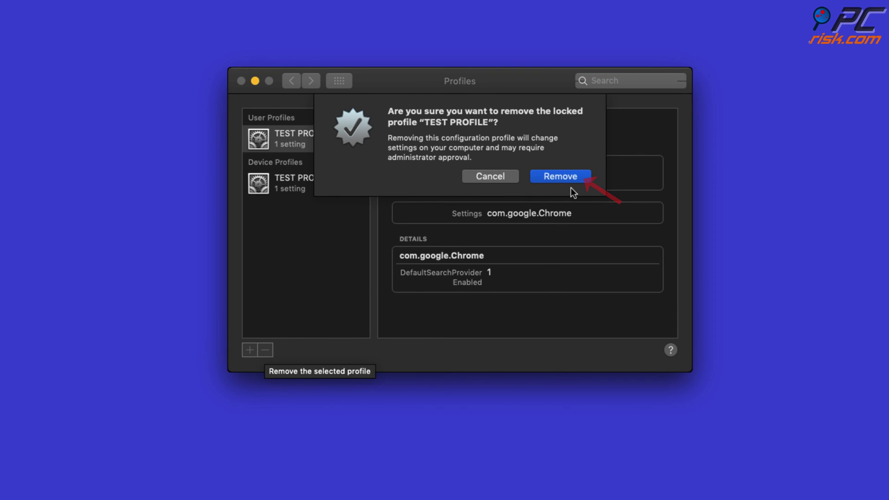
{"action": "left_click", "coordinate": [569, 180]}
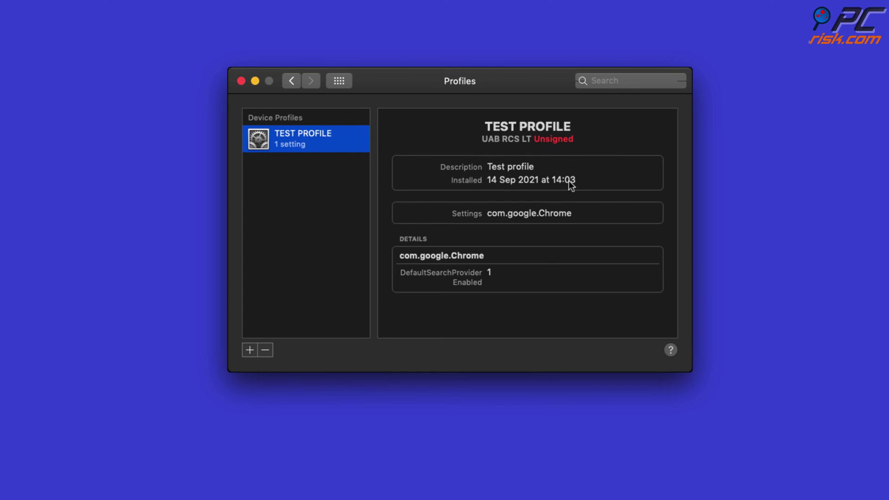
{"action": "left_click", "coordinate": [270, 351]}
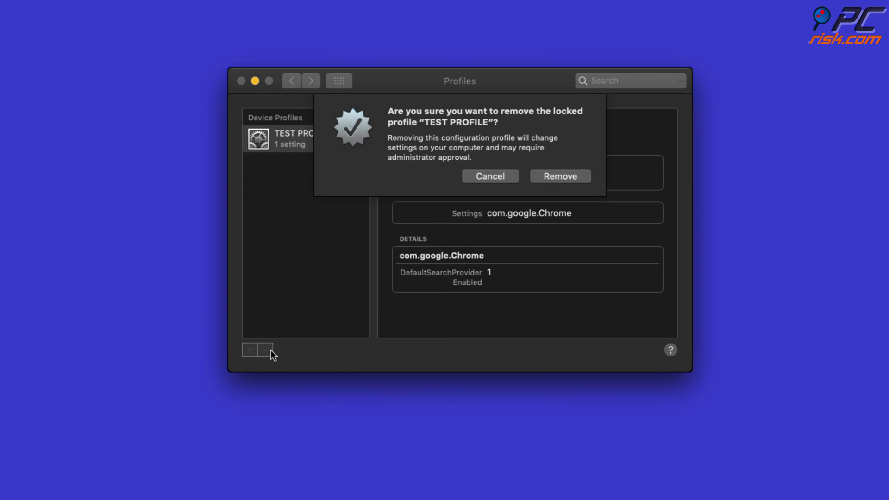
{"action": "left_click", "coordinate": [555, 179]}
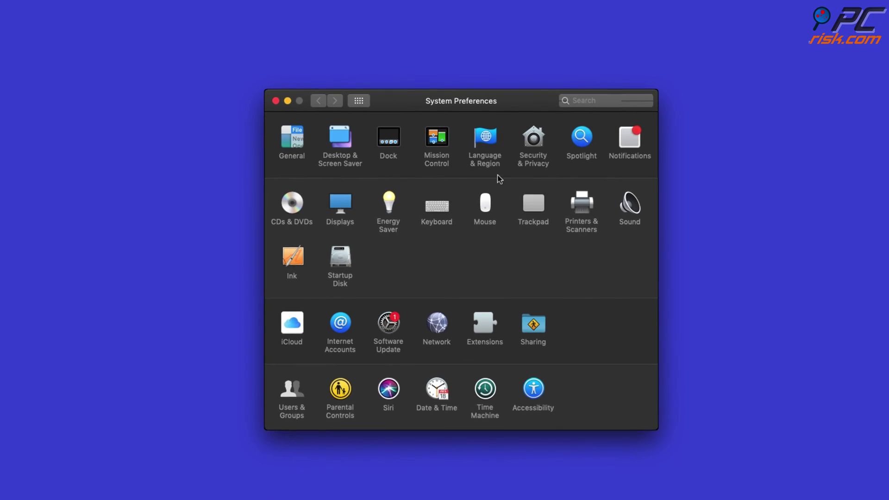
- Close System Preferences, launch Firefox, and remove the Safe Browsing extension from Add-ons
{"action": "left_click", "coordinate": [274, 100]}
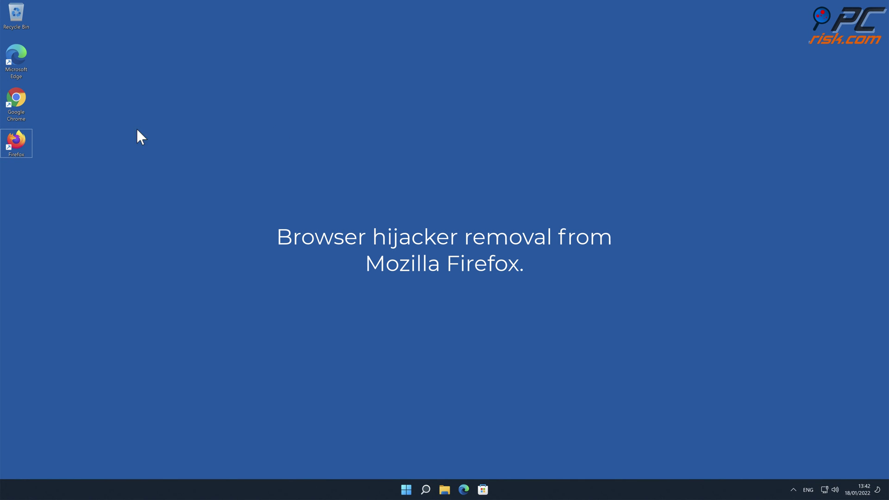
{"action": "double_click", "coordinate": [23, 143]}
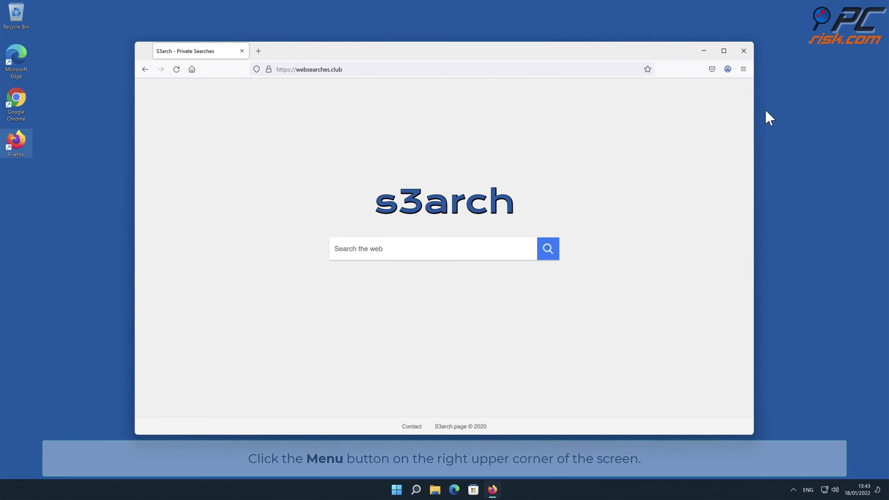
{"action": "left_click", "coordinate": [742, 69]}
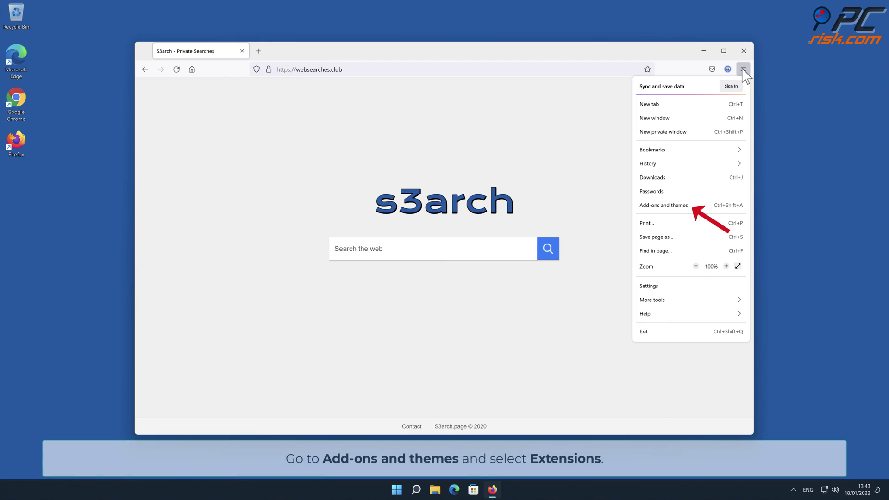
{"action": "left_click", "coordinate": [699, 205]}
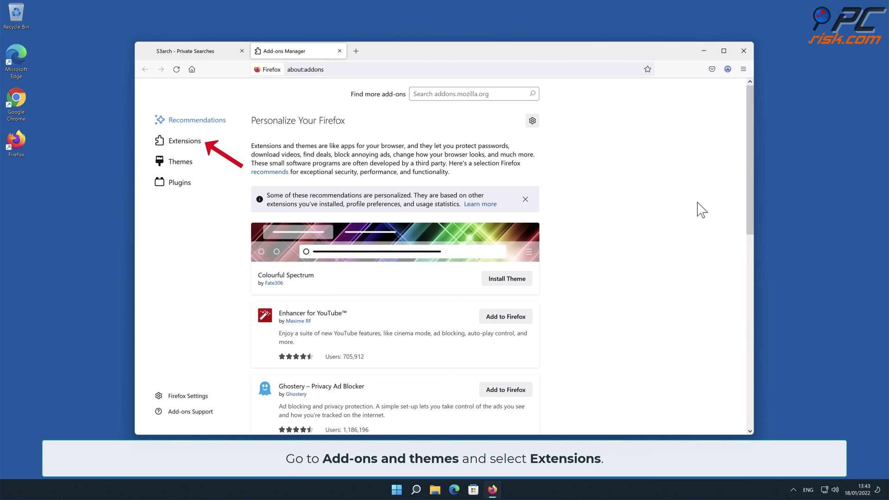
{"action": "left_click", "coordinate": [201, 147]}
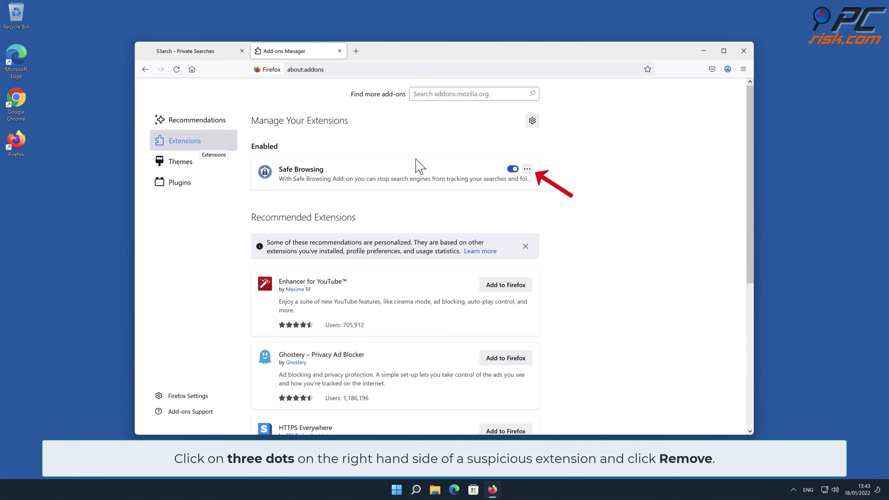
{"action": "left_click", "coordinate": [527, 169]}
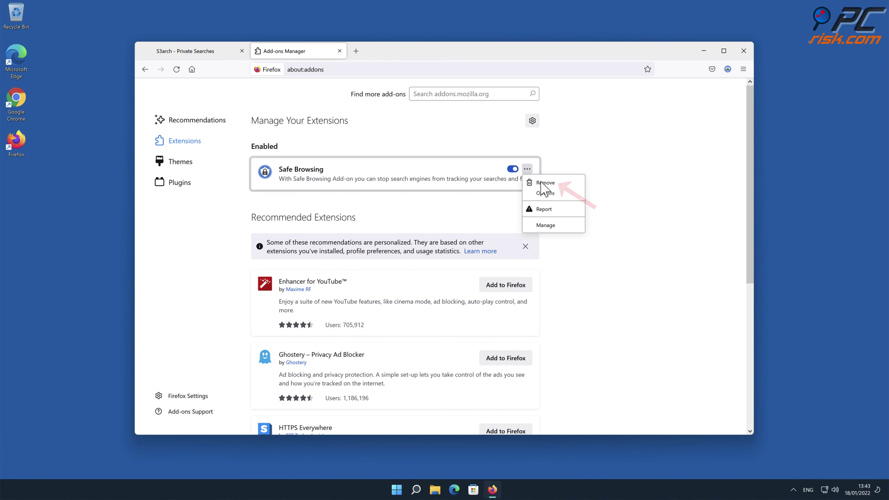
{"action": "left_click", "coordinate": [542, 183]}
{"action": "left_click", "coordinate": [480, 119]}
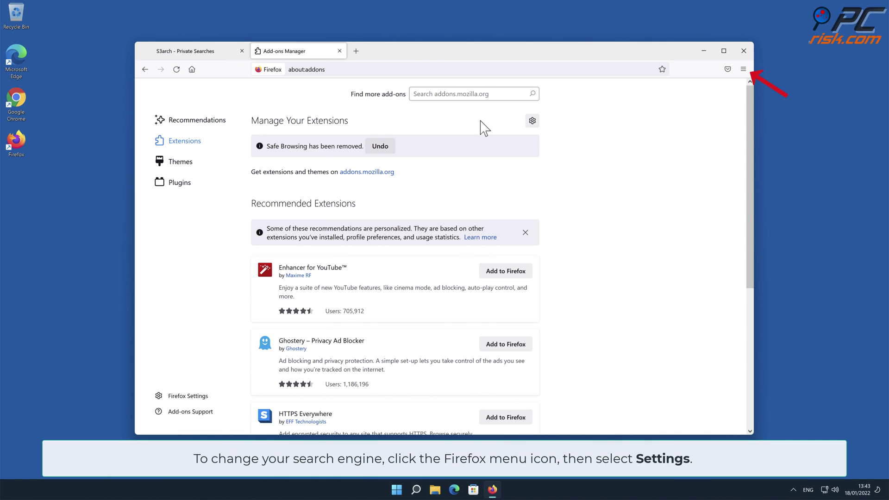
- In Firefox's Search settings, pick Google from the Default Search Engine list, replacing Amazon.com
{"action": "left_click", "coordinate": [743, 70]}
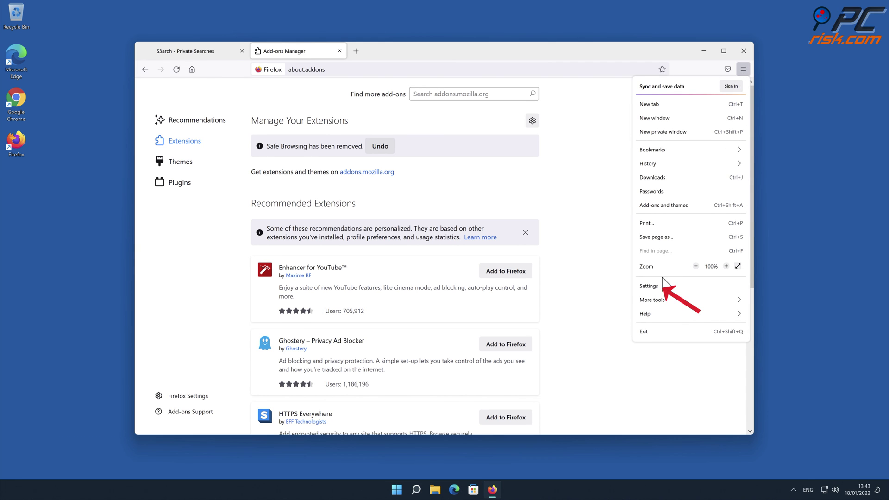
{"action": "left_click", "coordinate": [649, 286]}
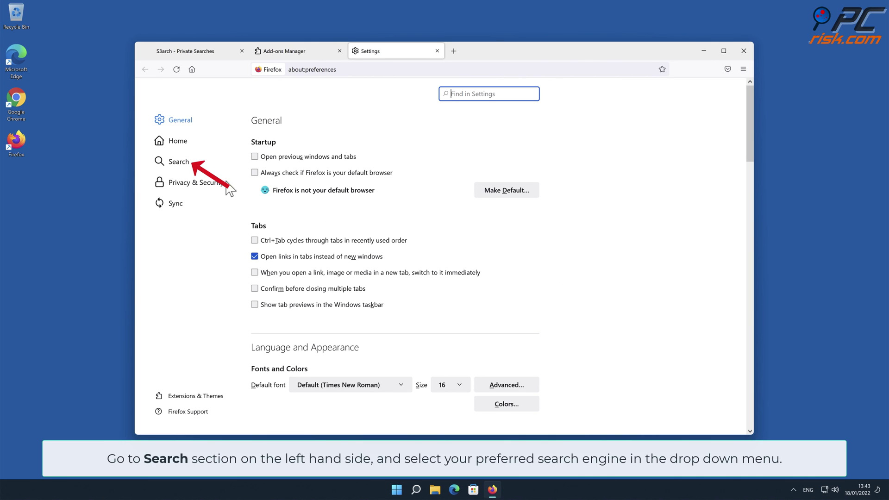
{"action": "left_click", "coordinate": [181, 171]}
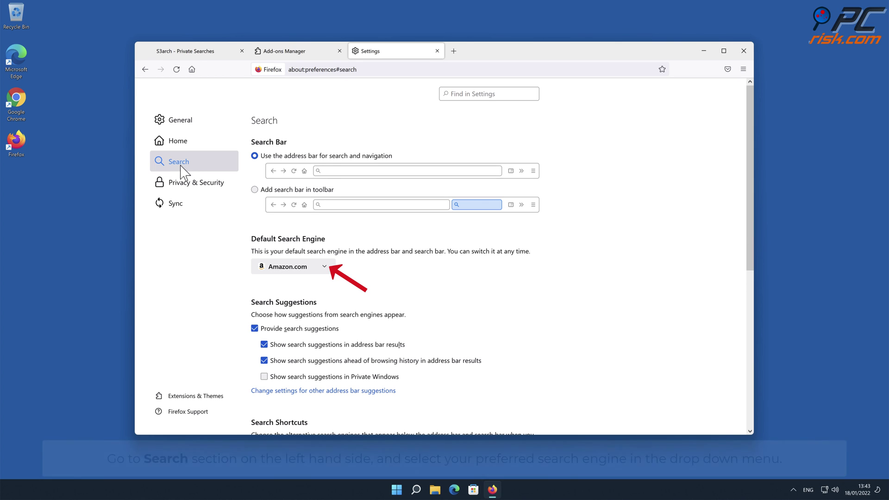
{"action": "left_click", "coordinate": [322, 267]}
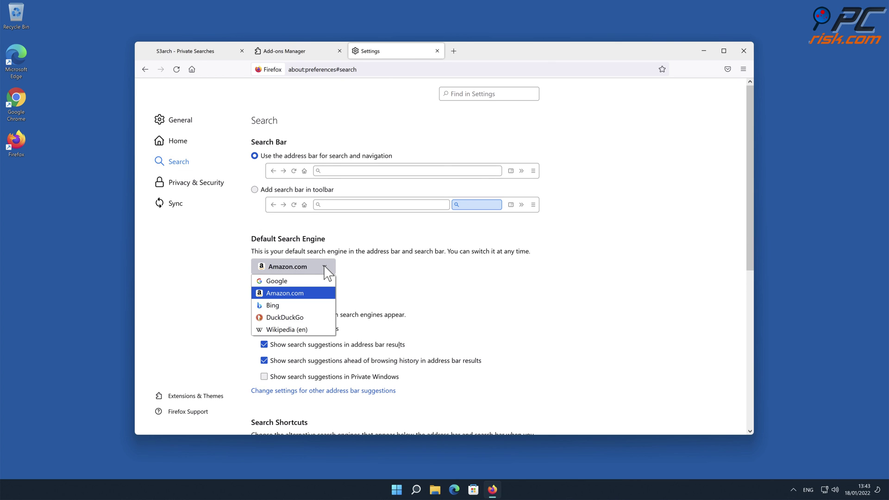
{"action": "left_click", "coordinate": [300, 281]}
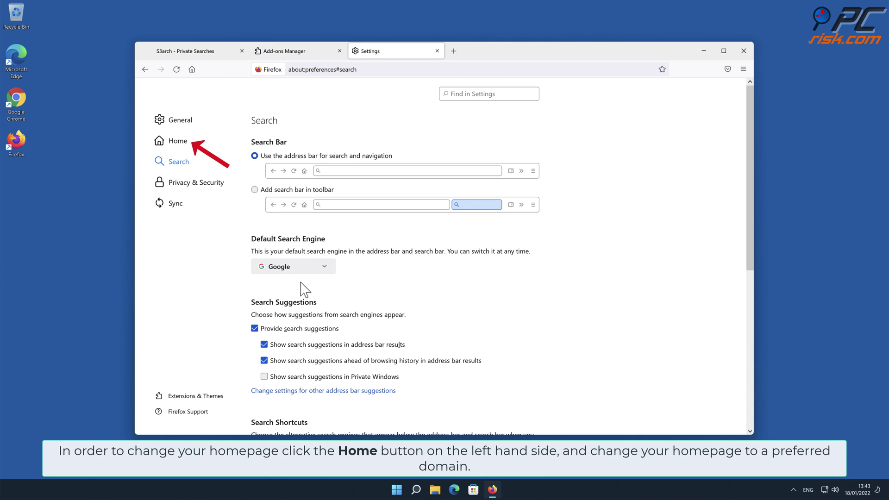
{"action": "left_click", "coordinate": [179, 143]}
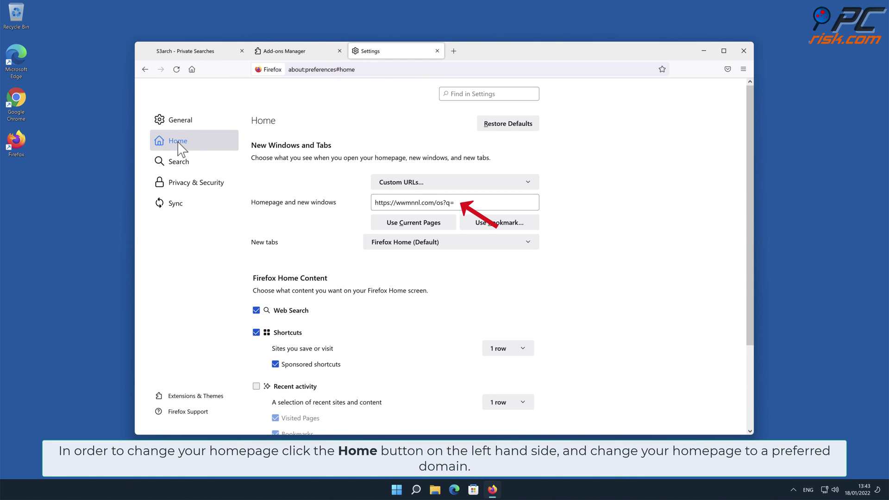
{"action": "left_click", "coordinate": [453, 202]}
{"action": "left_click_drag", "start_coordinate": [460, 202], "coordinate": [376, 202]}
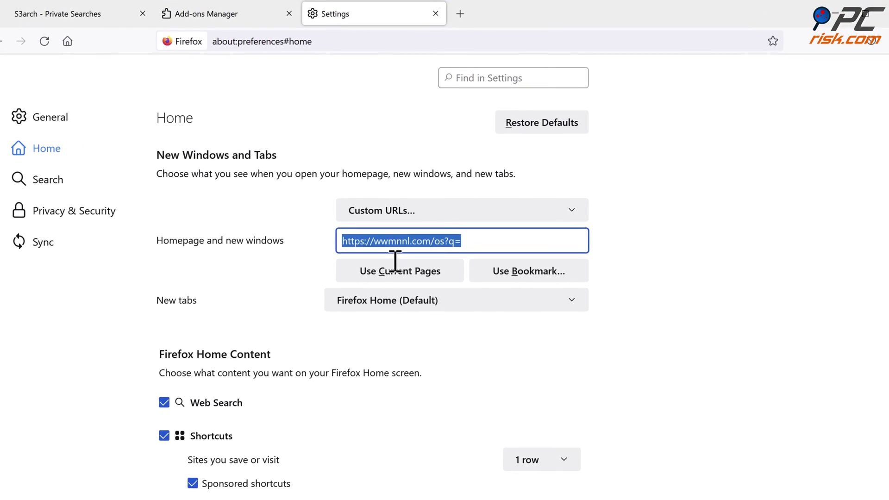
{"action": "type", "text": "ww"}
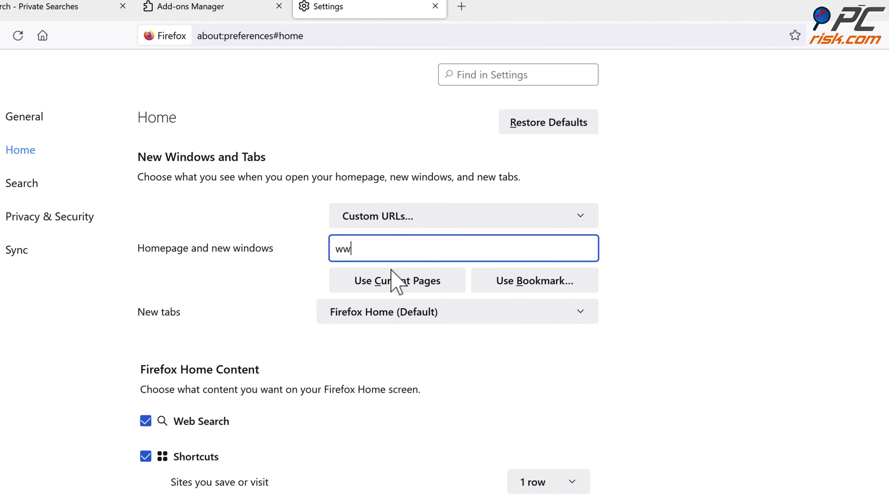